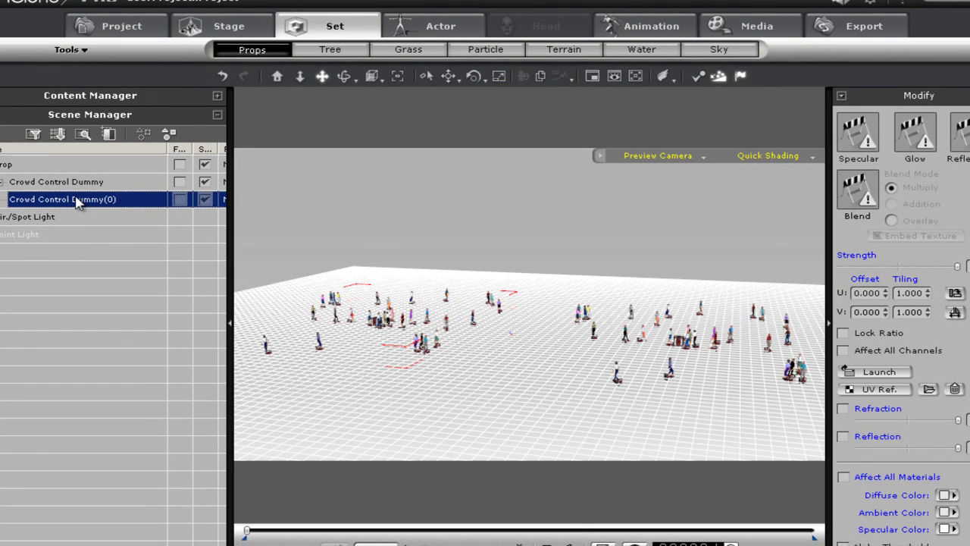
# Select the parent Crowd Control Dummy in the Scene Manager.
pyautogui.rightClick(369, 316)
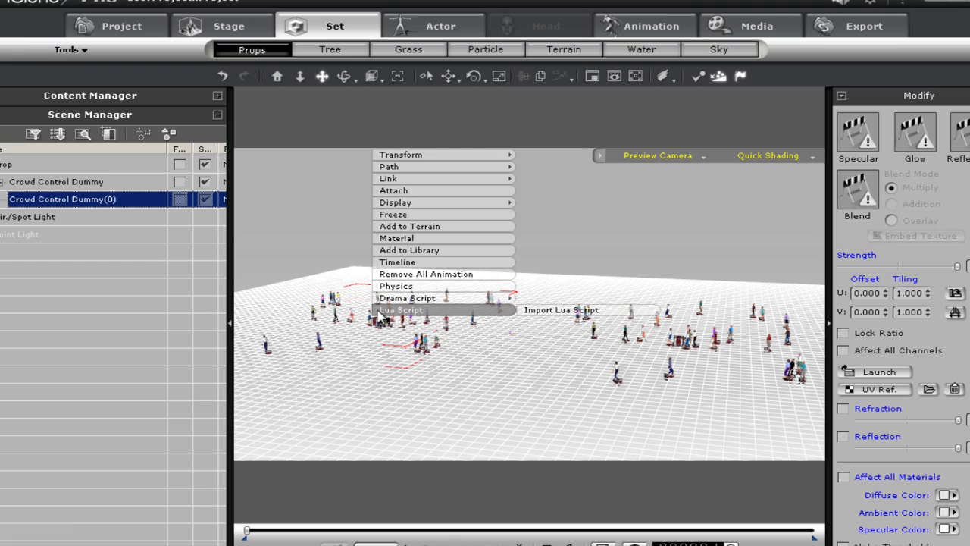
pyautogui.click(363, 322)
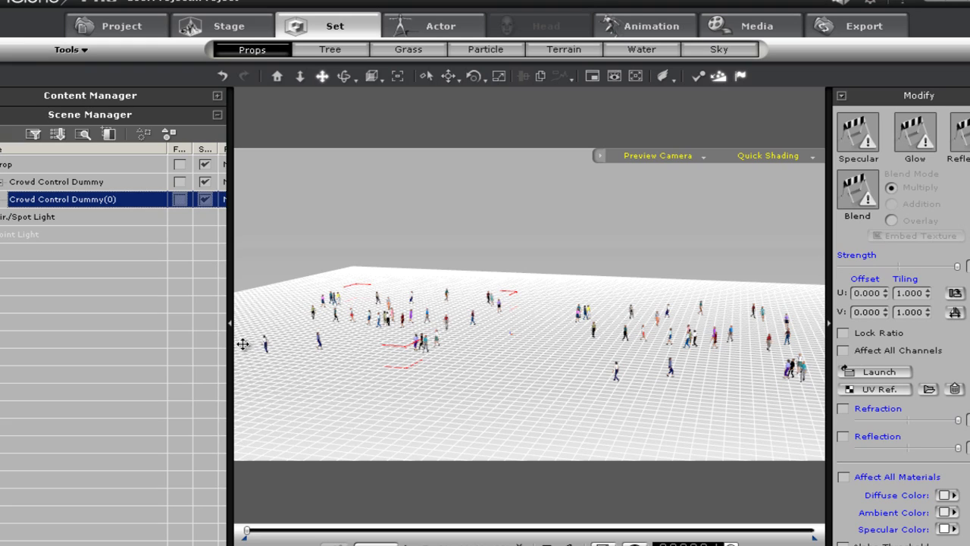
pyautogui.click(27, 183)
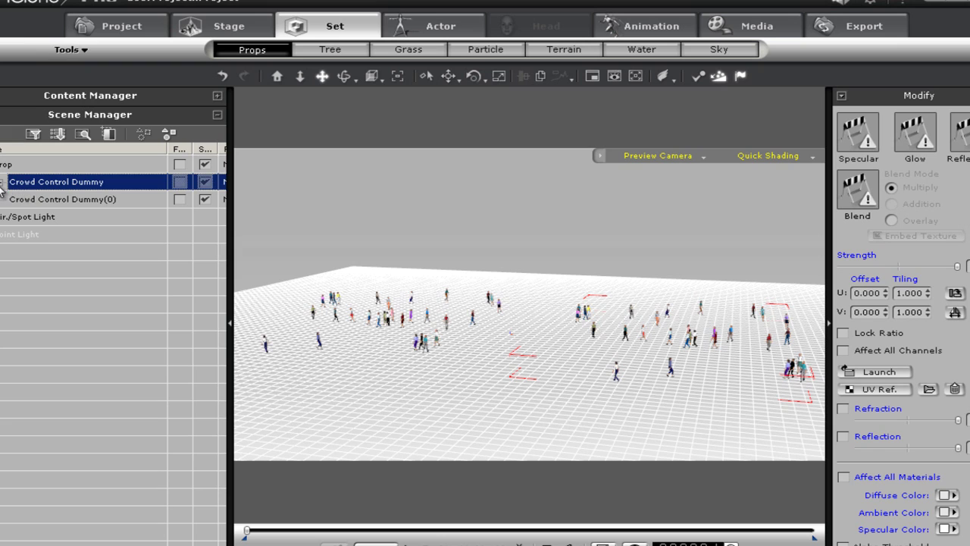
# Reset the camera to the Home view and zoom in until the walkers fill the viewport.
pyautogui.click(278, 77)
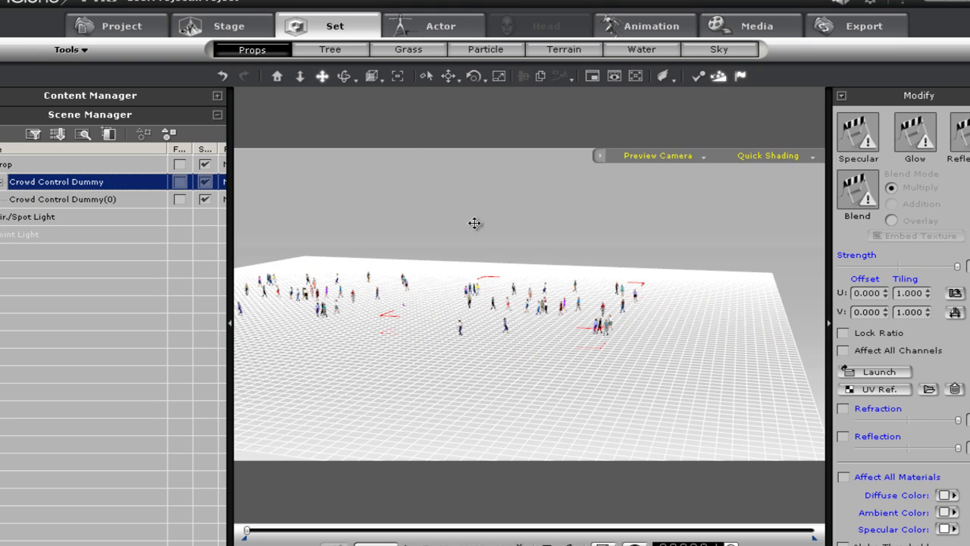
pyautogui.click(299, 79)
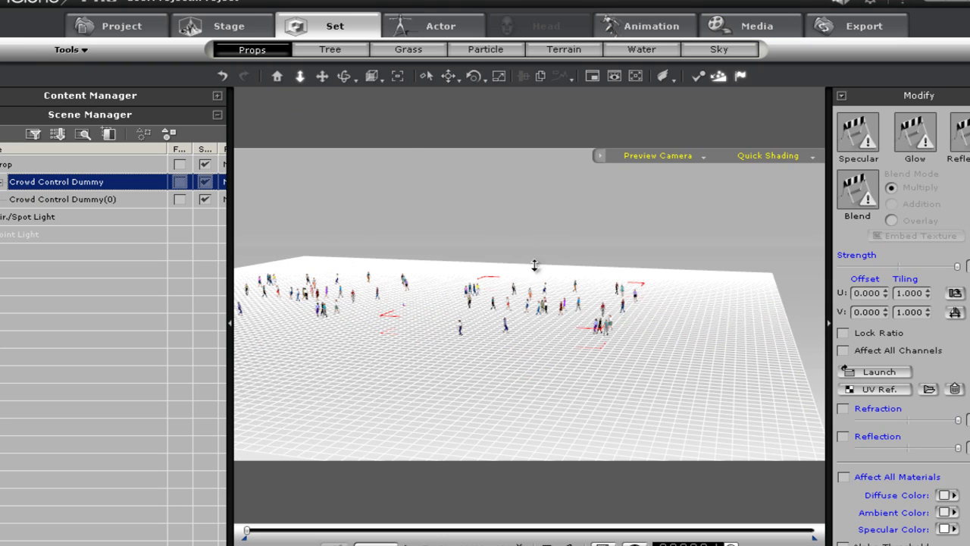
pyautogui.moveTo(558, 297); pyautogui.dragTo(533, 167)
pyautogui.moveTo(570, 273); pyautogui.dragTo(556, 186)
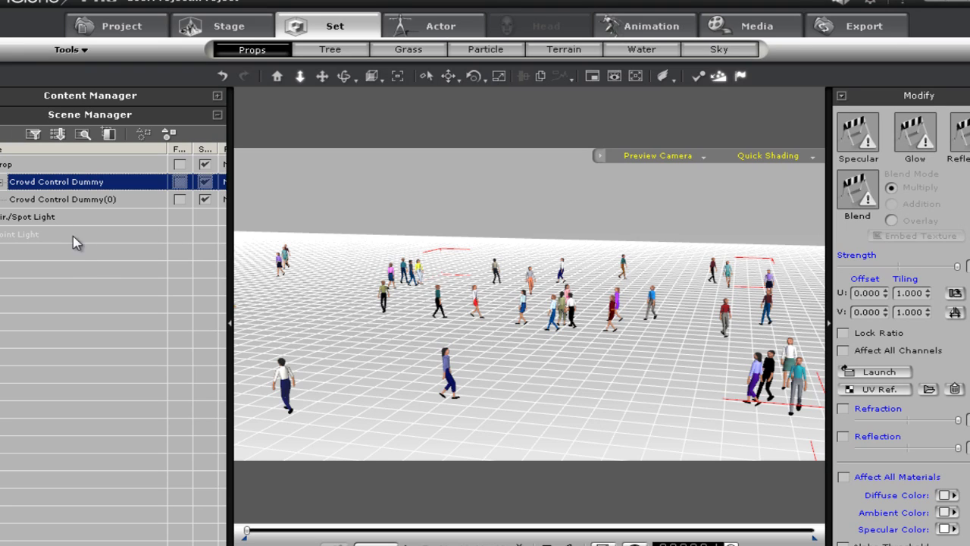
# Expand Crowd Control Dummy to show its Walkabout 1, 2 and 3 groups, briefly listing Walkabout 1's walkers.
pyautogui.click(2, 182)
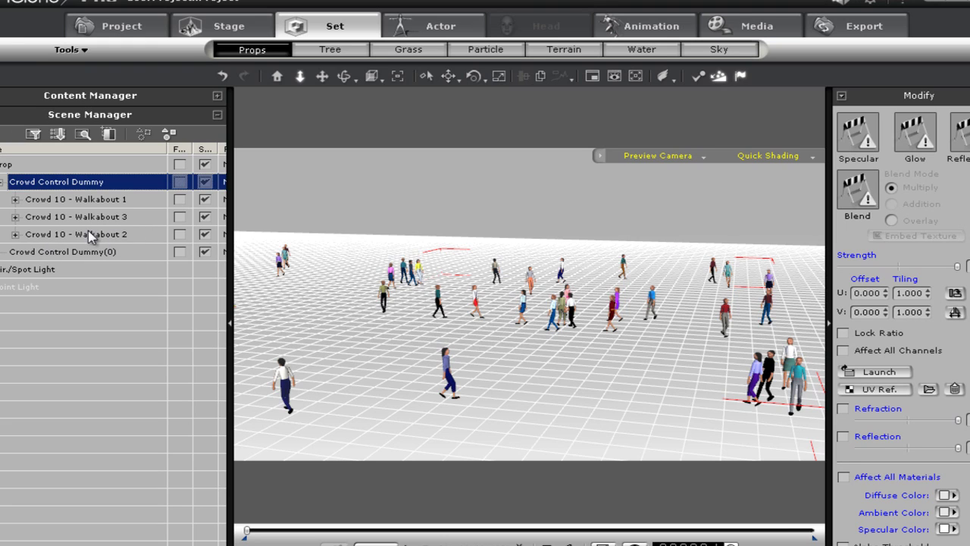
pyautogui.click(16, 199)
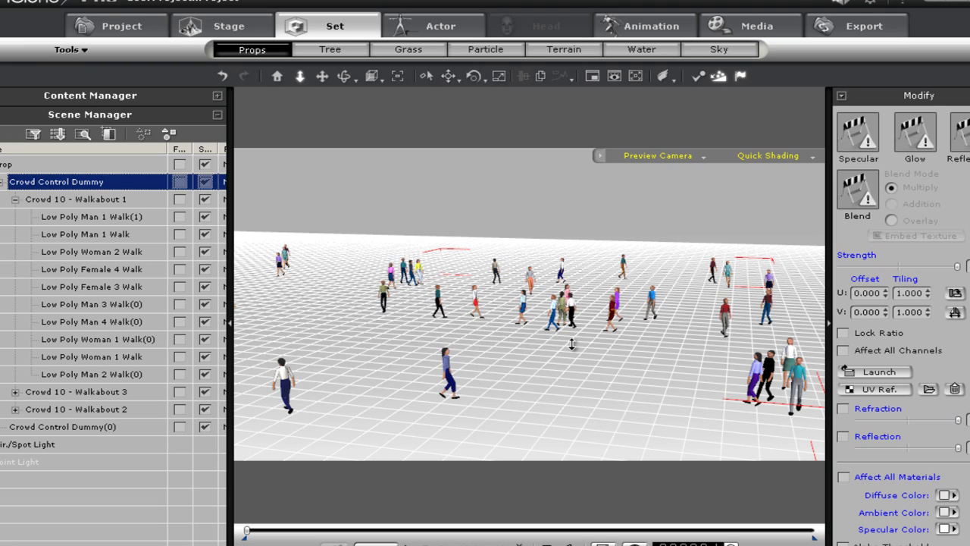
pyautogui.click(15, 200)
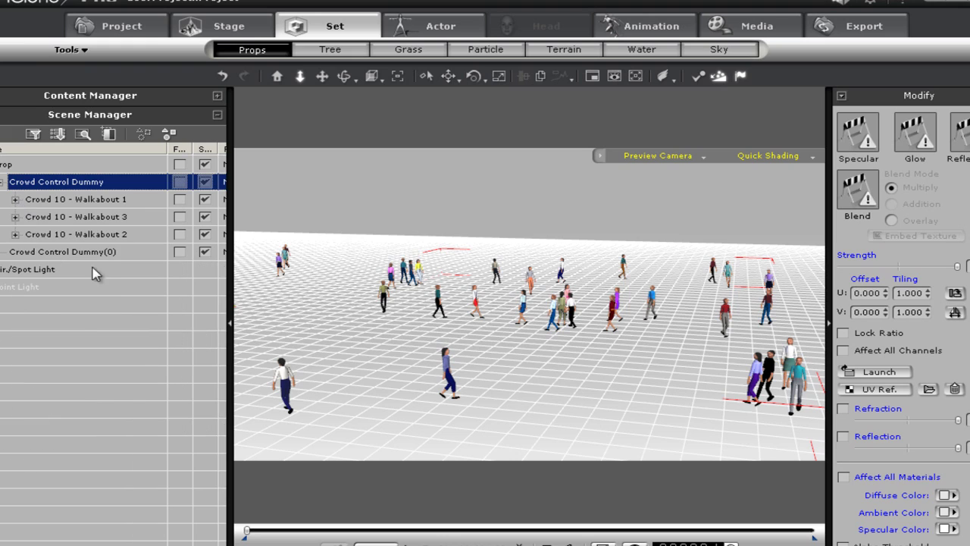
# Hide the Crowd 10 - Walkabout 2 and Walkabout 3 crowds and select Walkabout 1.
pyautogui.click(205, 234)
pyautogui.click(207, 217)
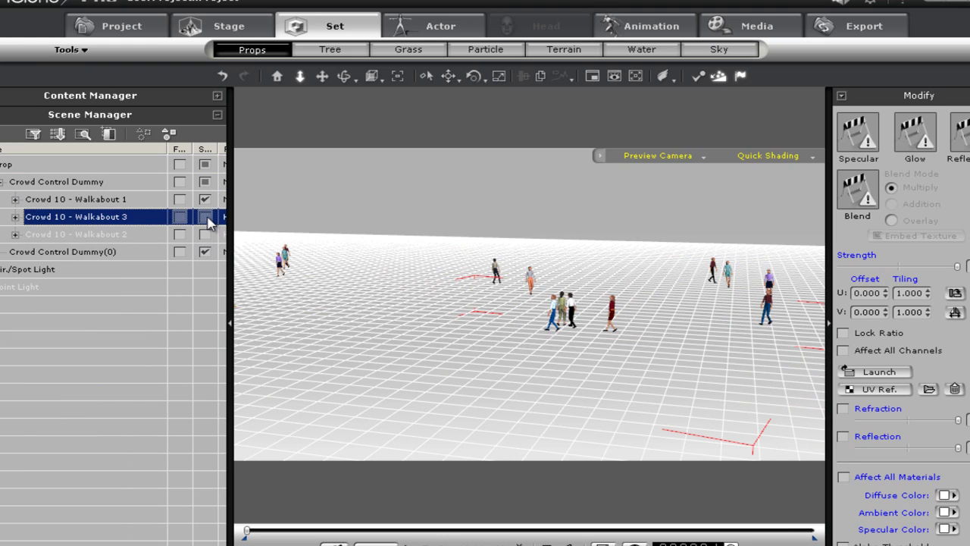
pyautogui.click(73, 201)
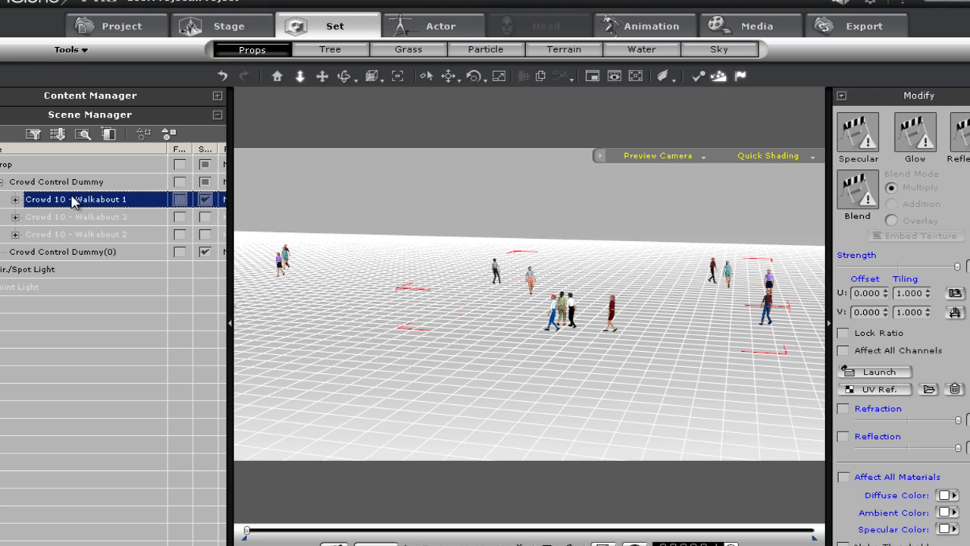
# Reset the camera to Home and dolly in on the remaining Walkabout 1 walkers.
pyautogui.click(278, 76)
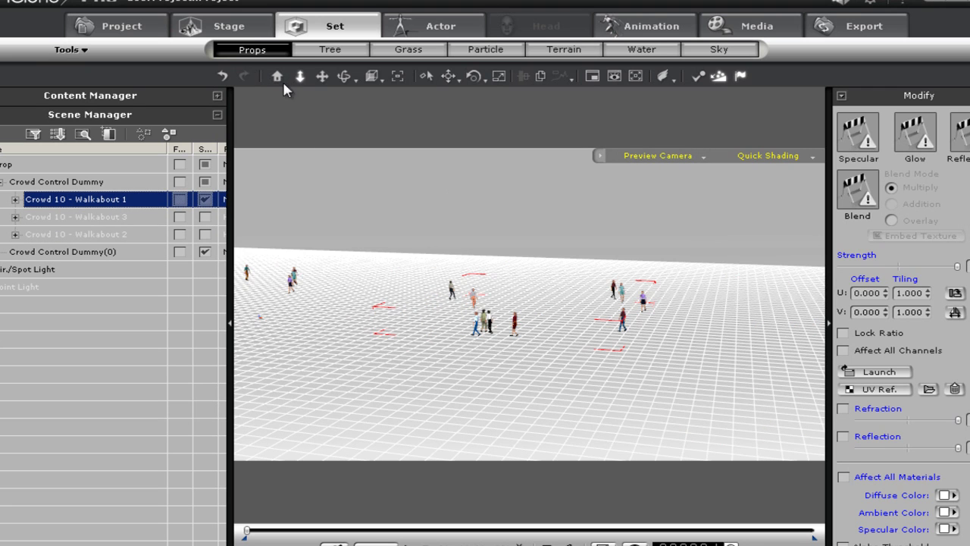
pyautogui.click(301, 75)
pyautogui.moveTo(541, 299); pyautogui.dragTo(520, 204)
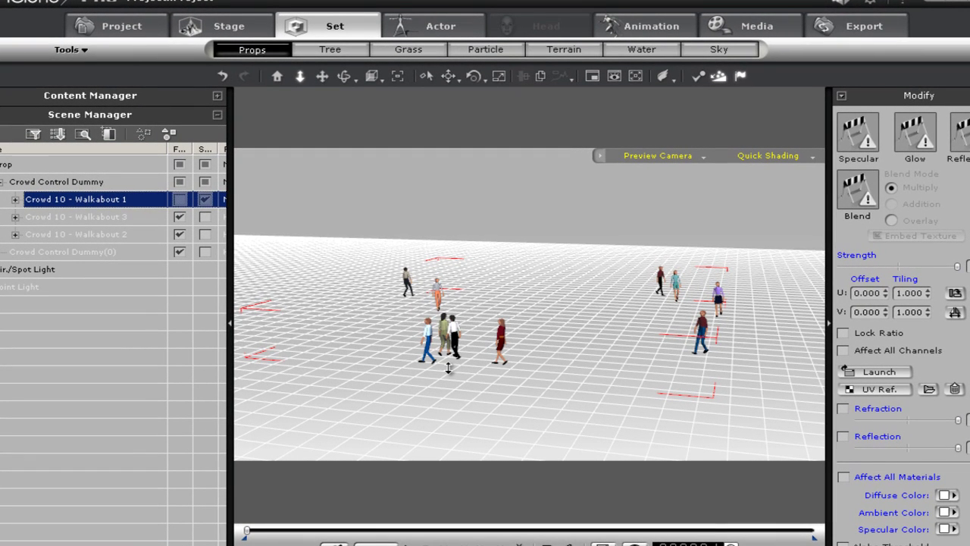
# Zoom the view closer and expand Crowd 10 - Walkabout 1 to list its ten Low Poly walkers.
pyautogui.click(448, 368)
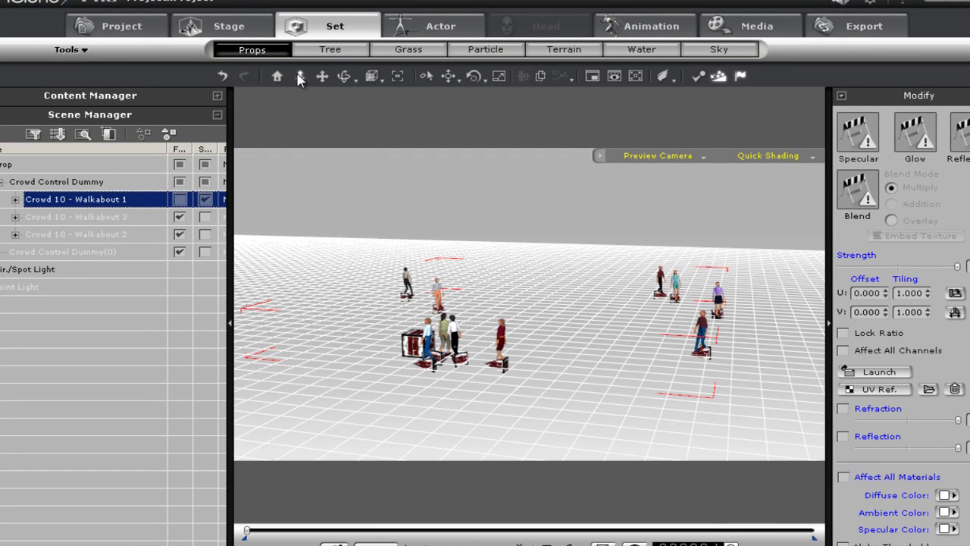
pyautogui.scroll(5, 496, 357)
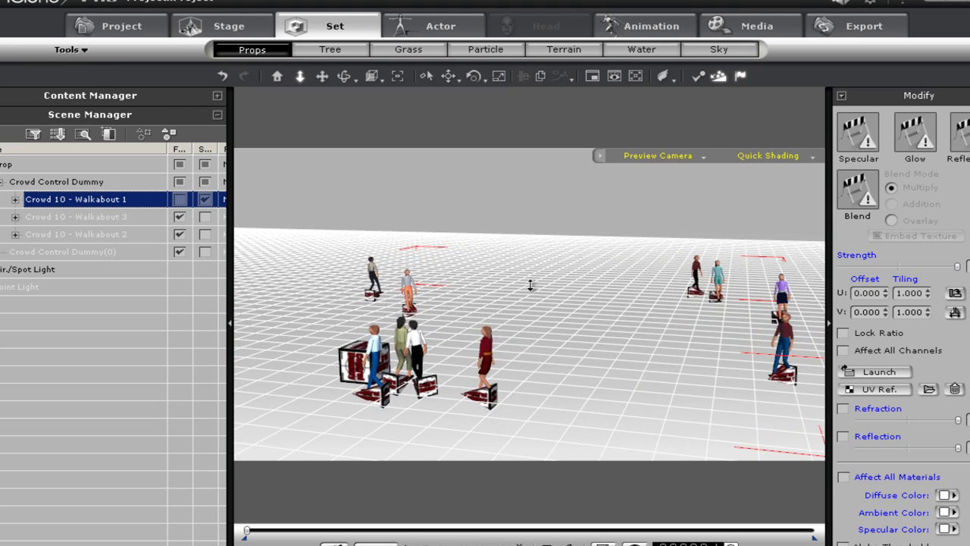
pyautogui.click(15, 201)
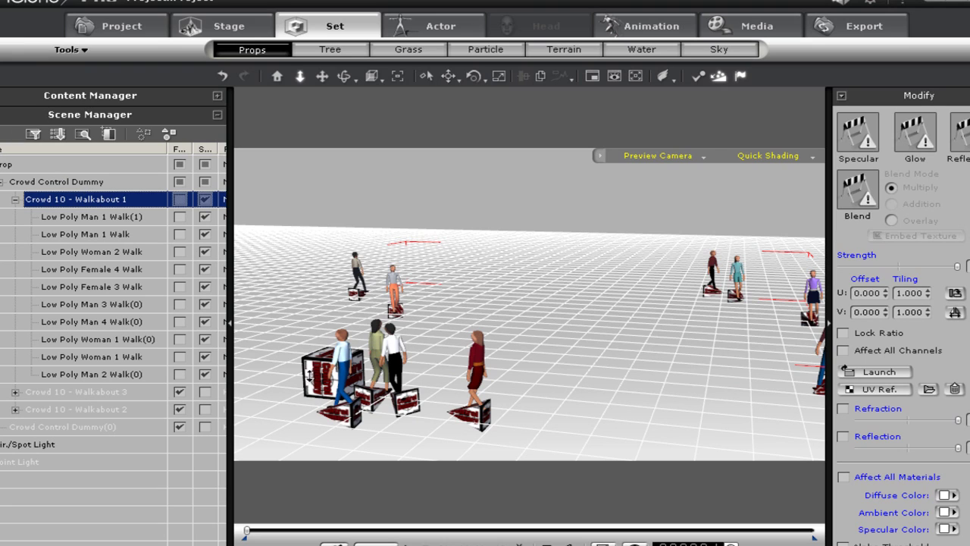
pyautogui.click(60, 186)
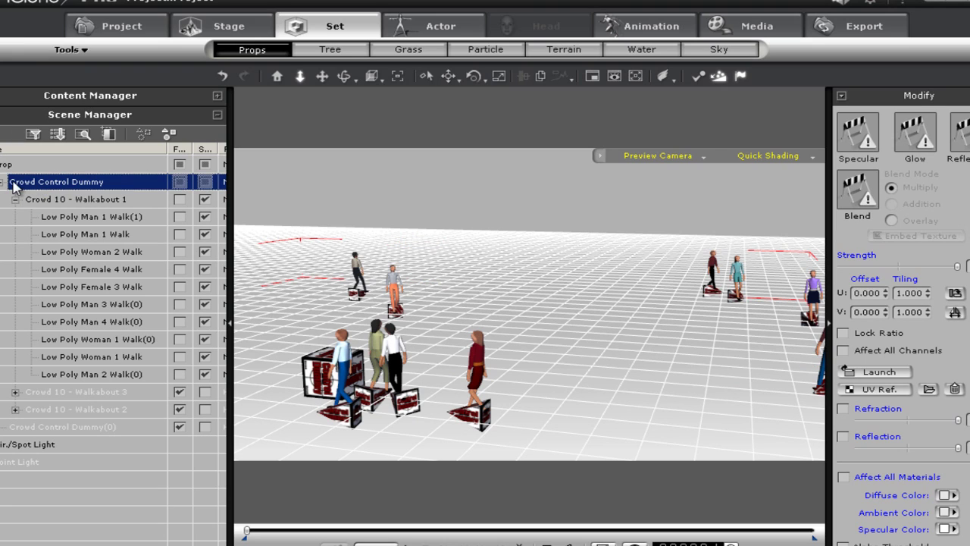
# Select all ten walkers, Low Poly Man 1 Walk(1) through Low Poly Man 2 Walk(0), showing their Attach settings.
pyautogui.click(72, 217)
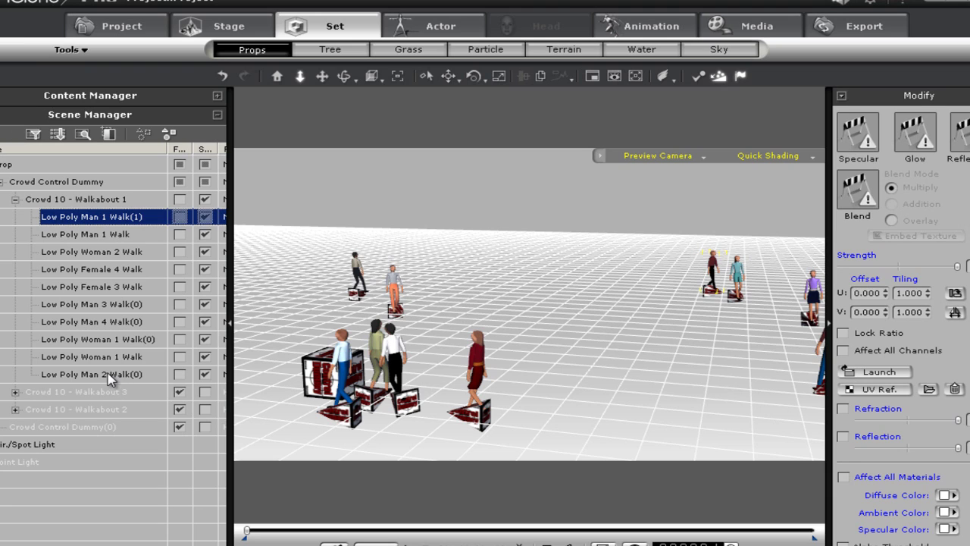
pyautogui.click(109, 376)
pyautogui.keyDown('shift'); pyautogui.click(109, 217); pyautogui.keyUp('shift')
pyautogui.click(54, 199)
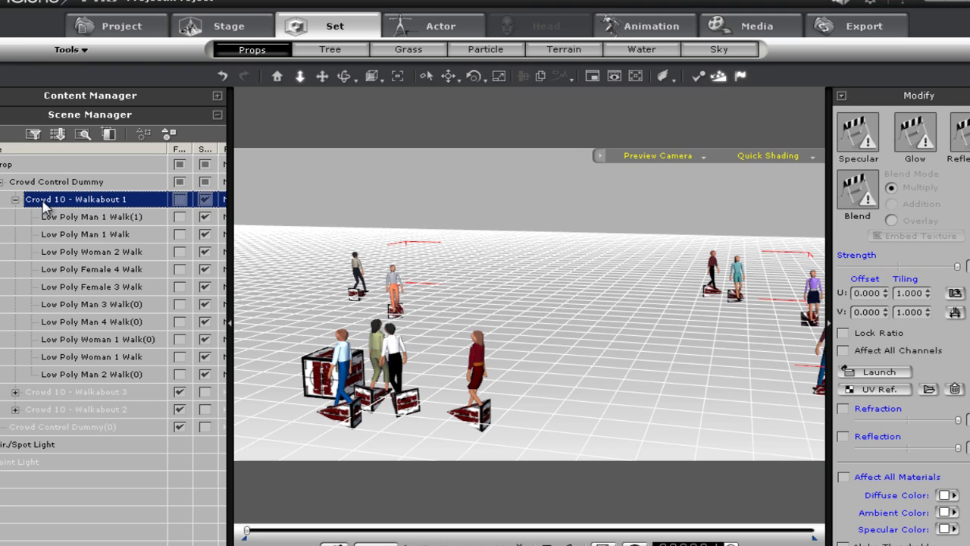
pyautogui.click(102, 216)
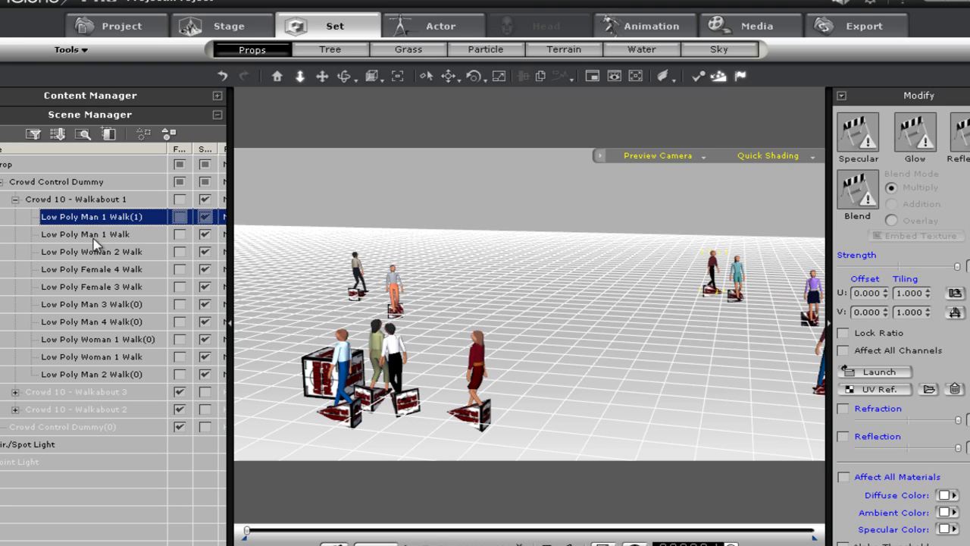
pyautogui.keyDown('shift'); pyautogui.click(90, 374); pyautogui.keyUp('shift')
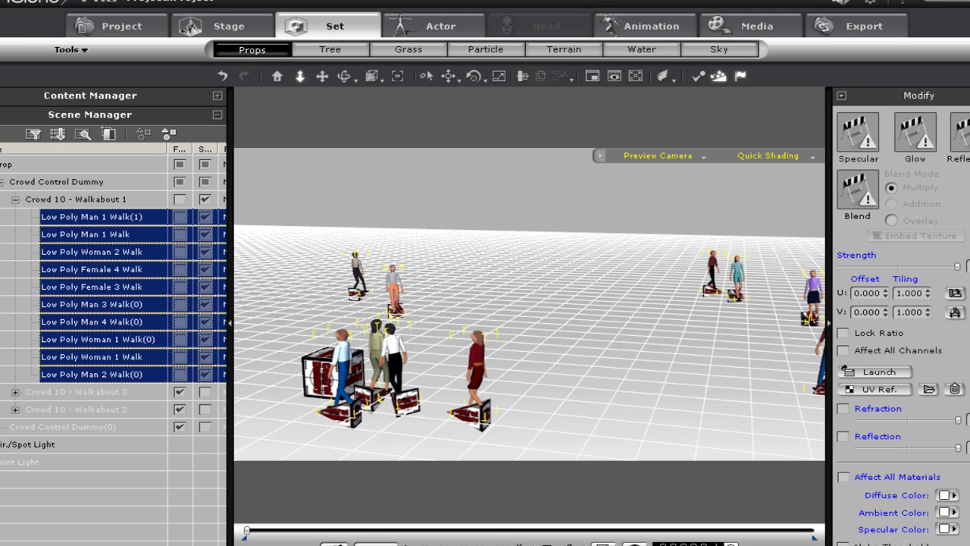
pyautogui.scroll(15, 902, 319)
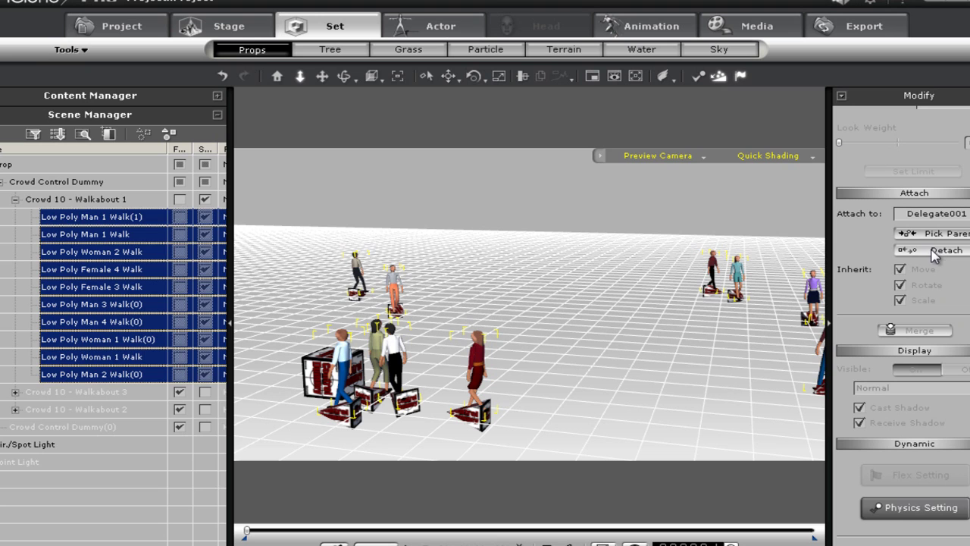
# Detach the selected walkers from their crowd delegate and play the animation to preview them.
pyautogui.click(934, 251)
pyautogui.press('space')
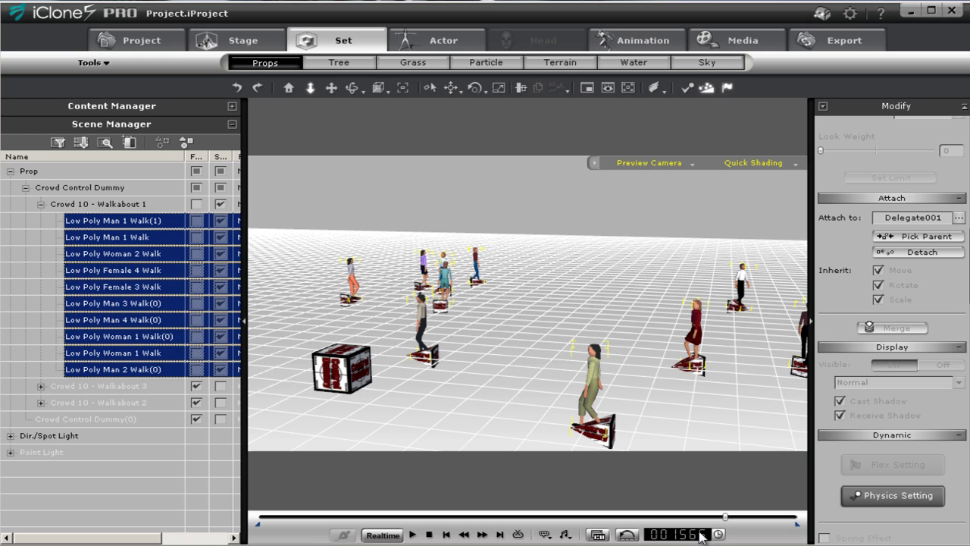
# Stop the reversed crowd playback, rewind the walkers to an earlier frame, and pan the crowd left.
pyautogui.moveTo(724, 518); pyautogui.dragTo(485, 517)
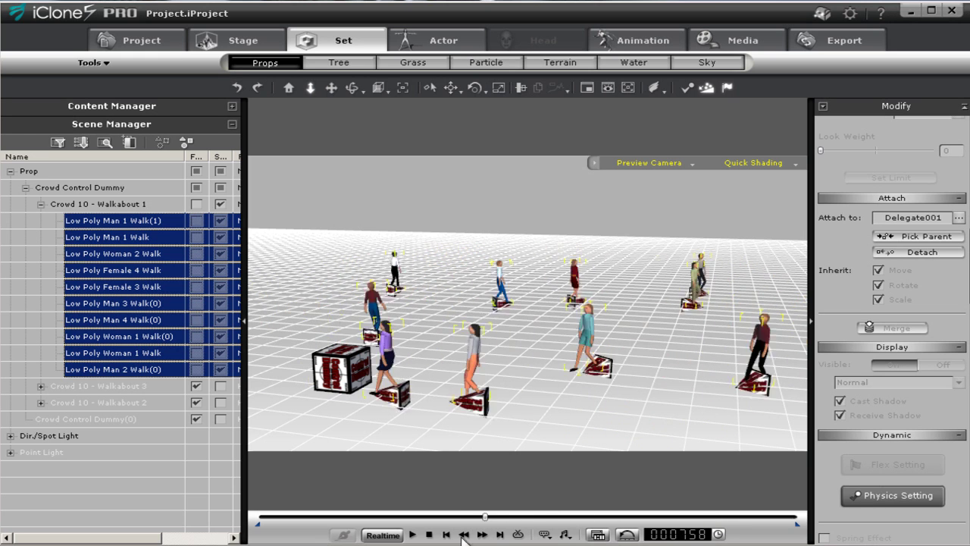
pyautogui.click(463, 535)
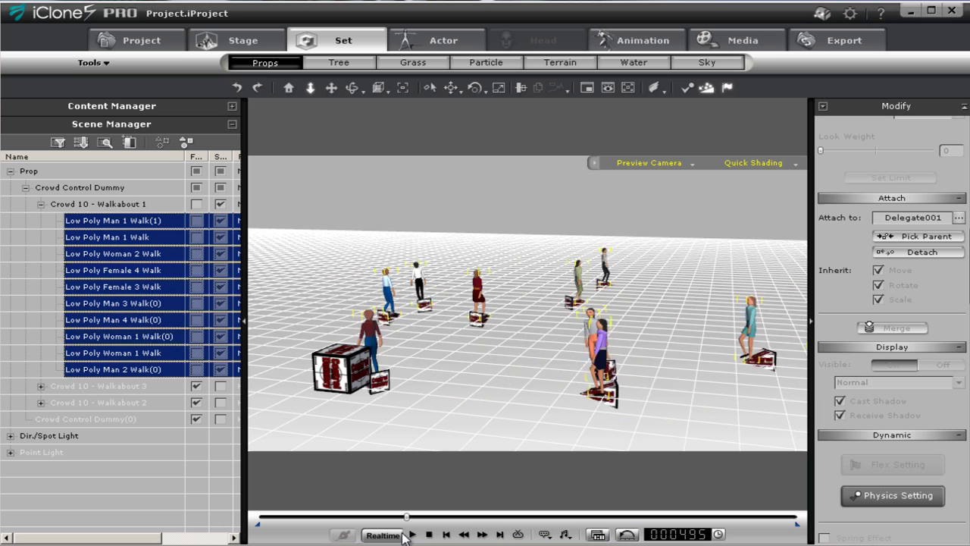
pyautogui.click(429, 535)
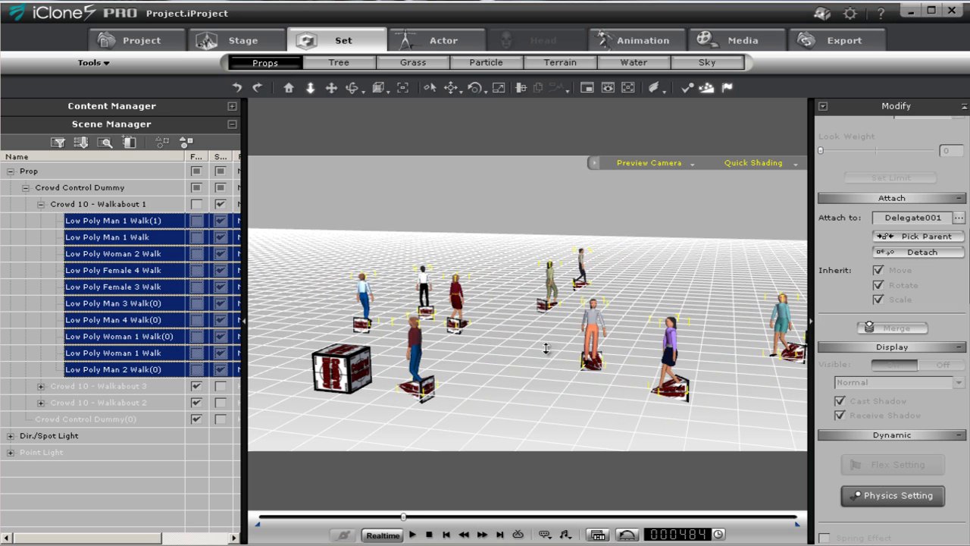
pyautogui.moveTo(403, 518); pyautogui.dragTo(242, 534)
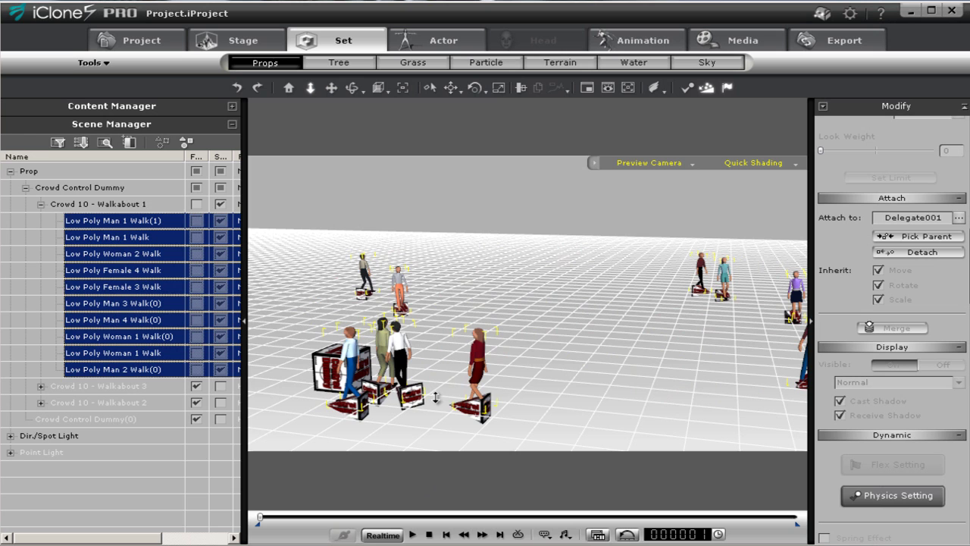
pyautogui.click(332, 87)
pyautogui.moveTo(576, 253); pyautogui.dragTo(524, 290)
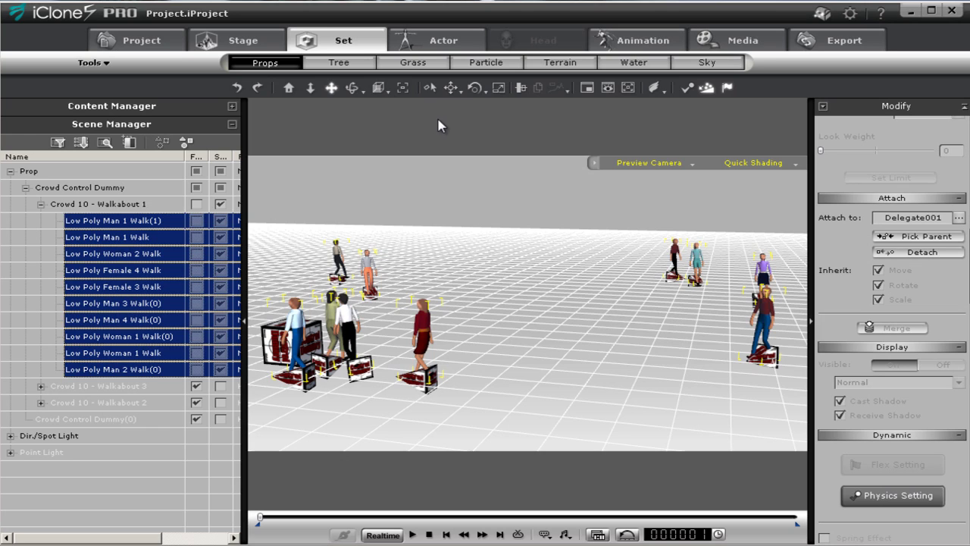
# Move Low Poly Man 4 Walk(0) rightward beside the woman in red, then play the crowd animation.
pyautogui.click(431, 89)
pyautogui.click(351, 325)
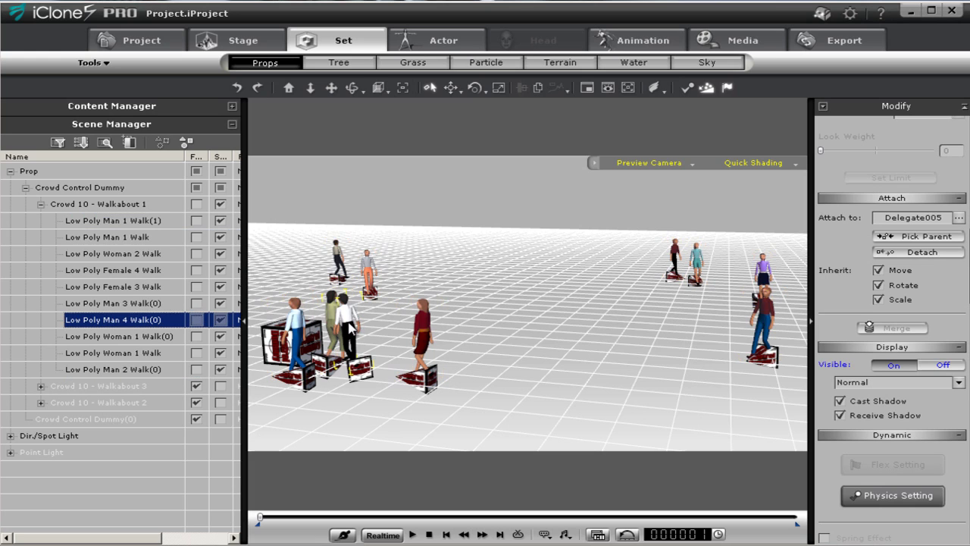
pyautogui.click(451, 88)
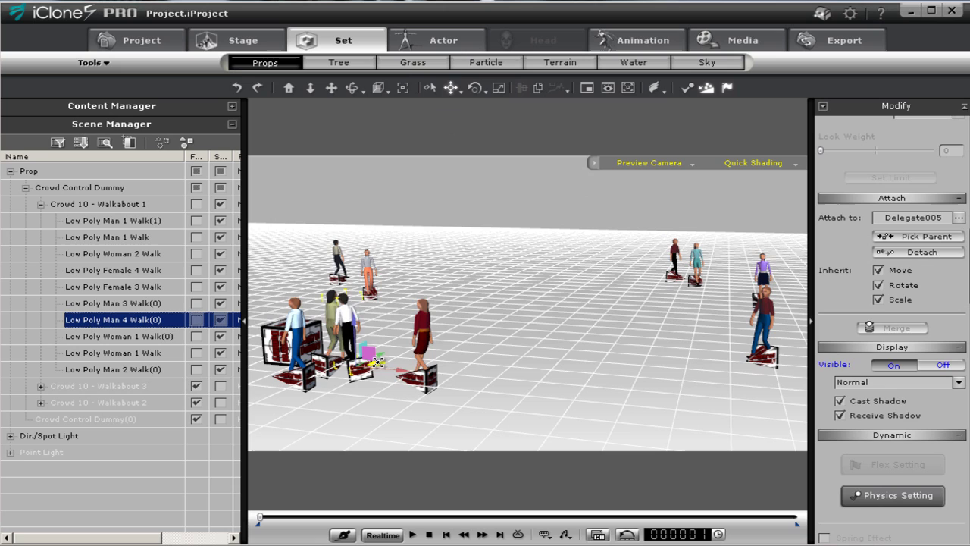
pyautogui.moveTo(376, 362); pyautogui.dragTo(421, 357)
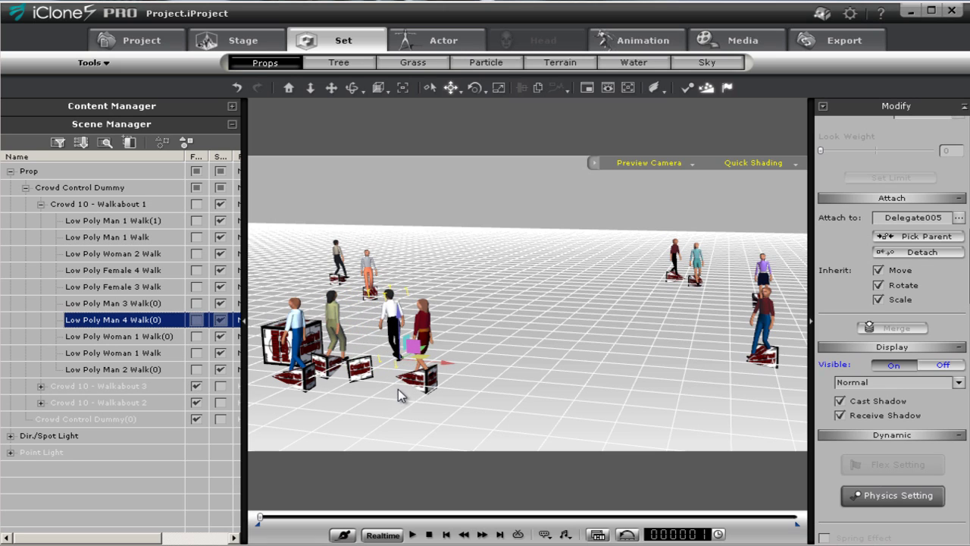
pyautogui.click(412, 534)
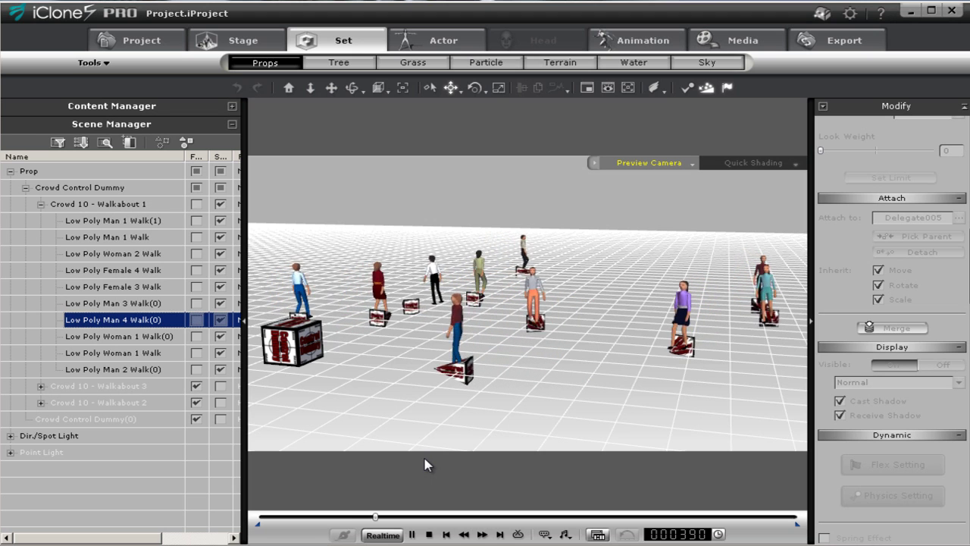
# Stop the preview, returning the crowd animation to frame 1.
pyautogui.click(430, 535)
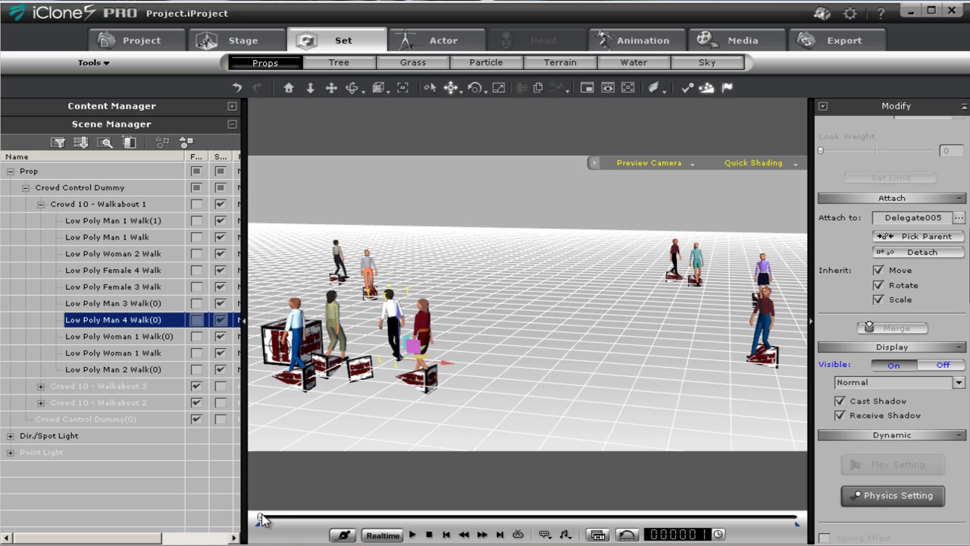
pyautogui.moveTo(260, 520); pyautogui.dragTo(366, 519)
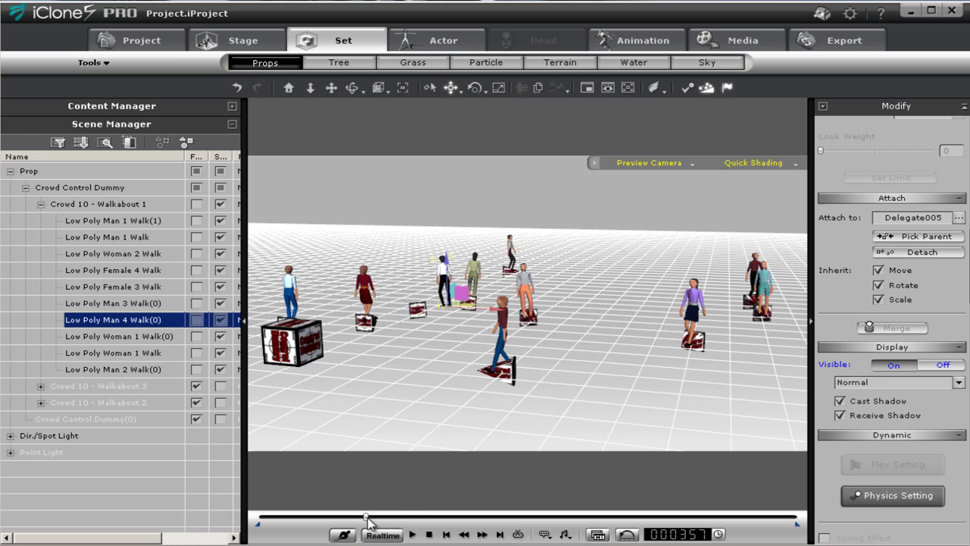
pyautogui.moveTo(366, 521); pyautogui.dragTo(259, 531)
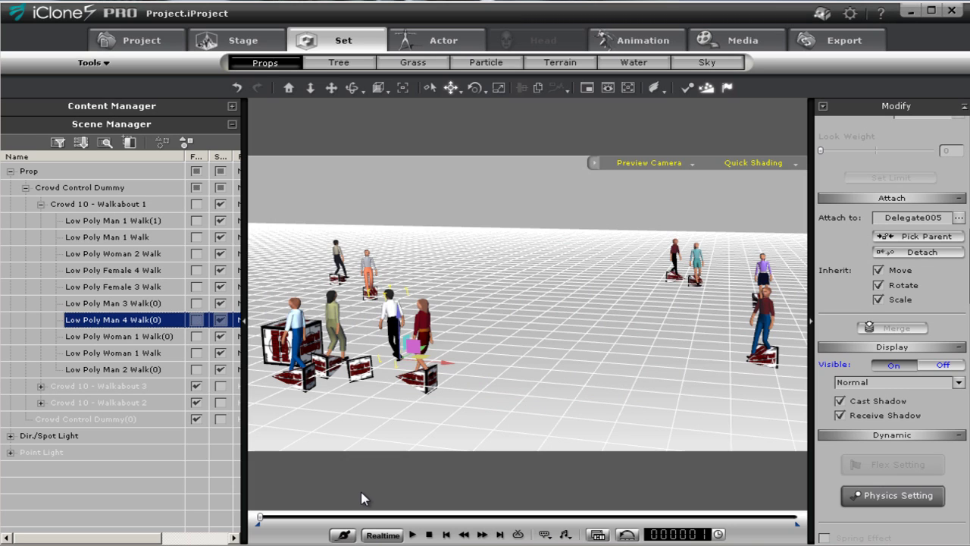
pyautogui.moveTo(262, 523); pyautogui.dragTo(418, 514)
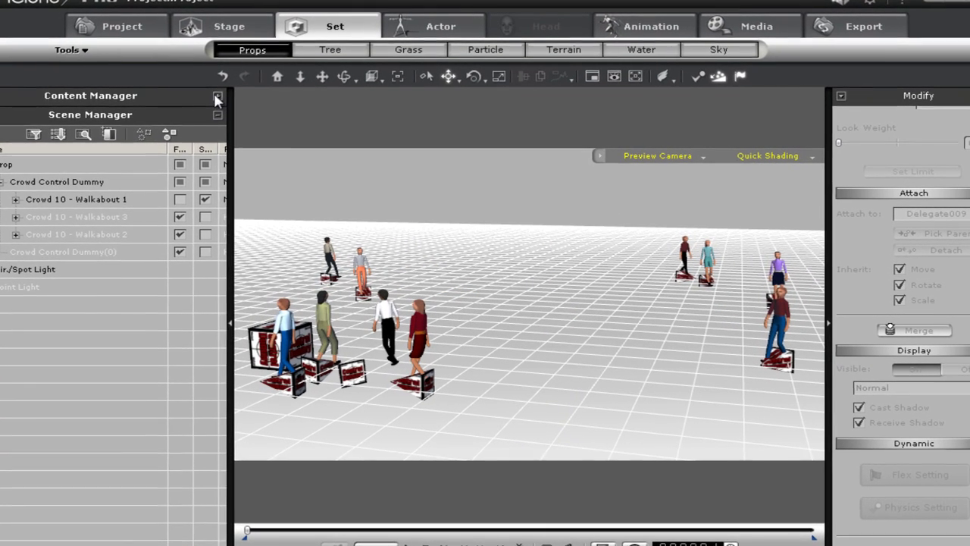
# Expand the Content Manager, select Crowd 10 - Walkabout 1, scrub to frame 32 and show its timeline.
pyautogui.click(226, 102)
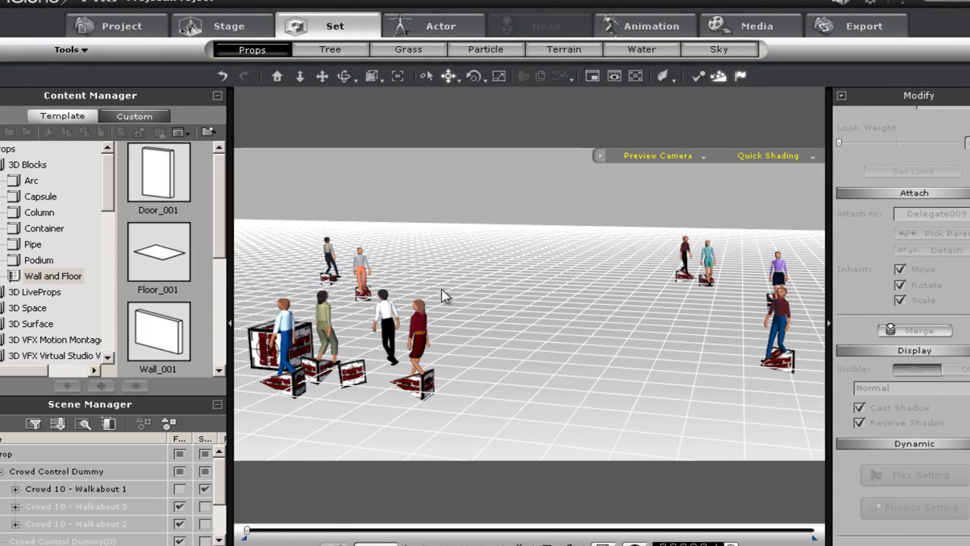
pyautogui.click(421, 389)
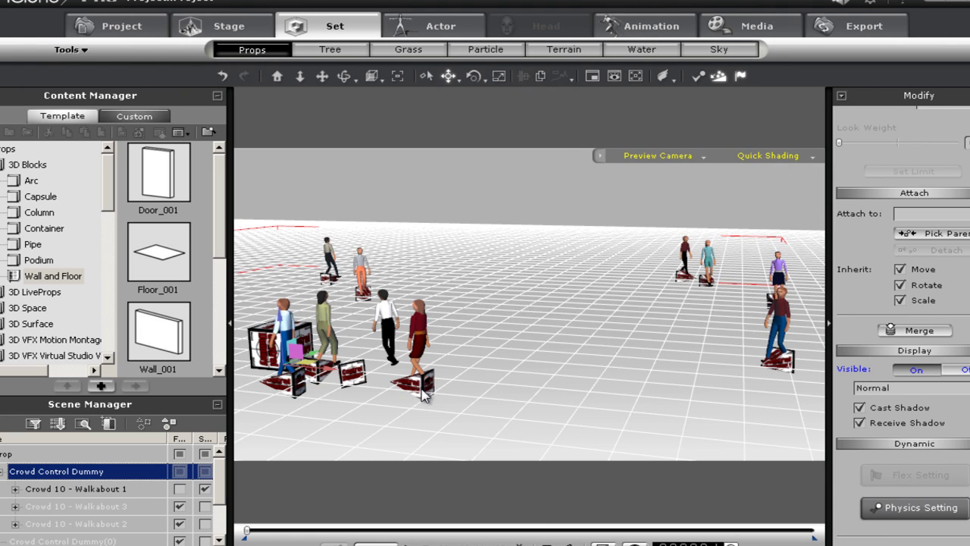
pyautogui.click(89, 489)
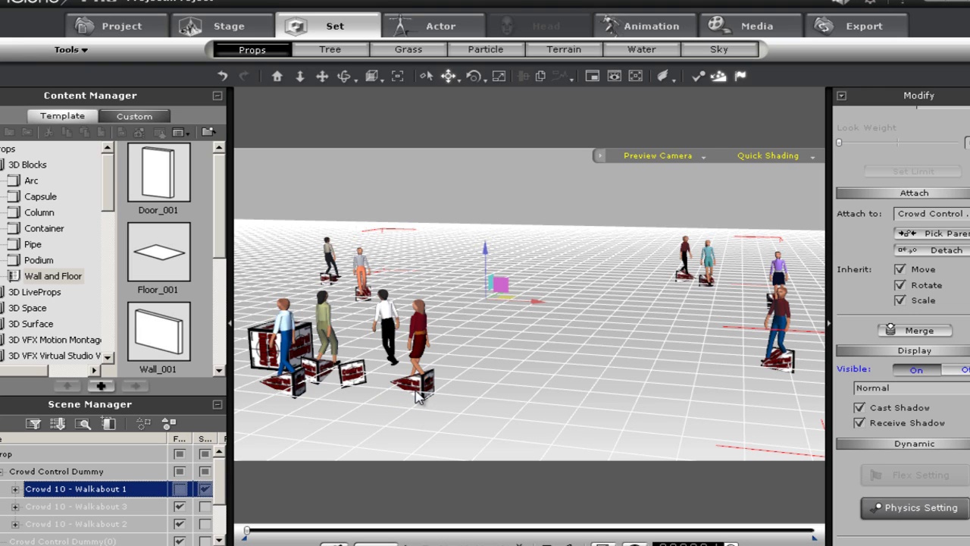
pyautogui.moveTo(248, 536); pyautogui.dragTo(302, 537)
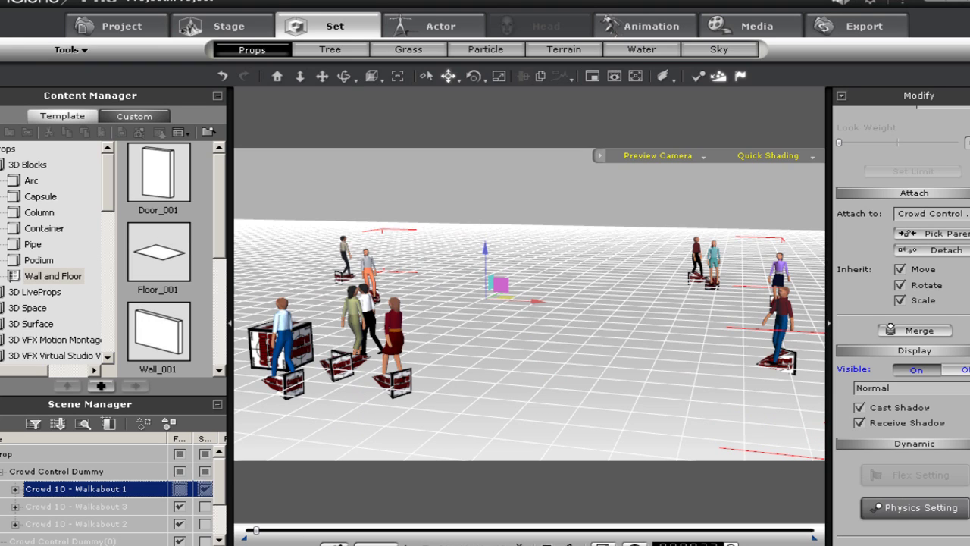
pyautogui.click(604, 544)
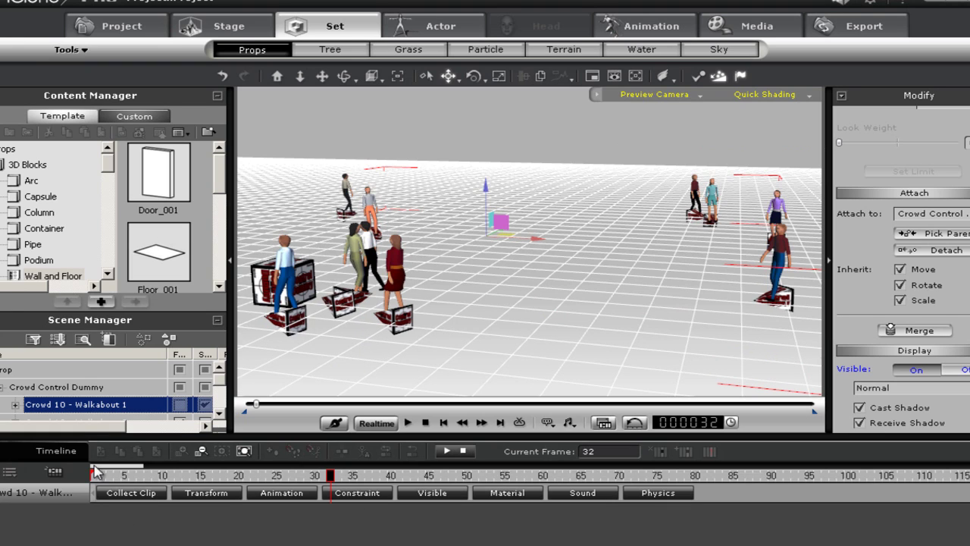
# Show the crowd's animation track and break the Walkabout_02 clip at frame 1605.
pyautogui.click(218, 96)
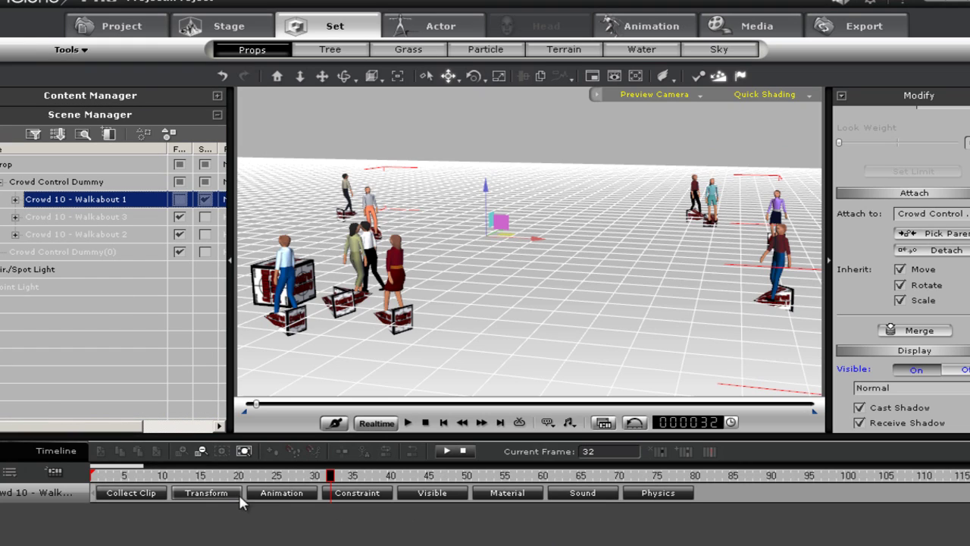
pyautogui.click(274, 493)
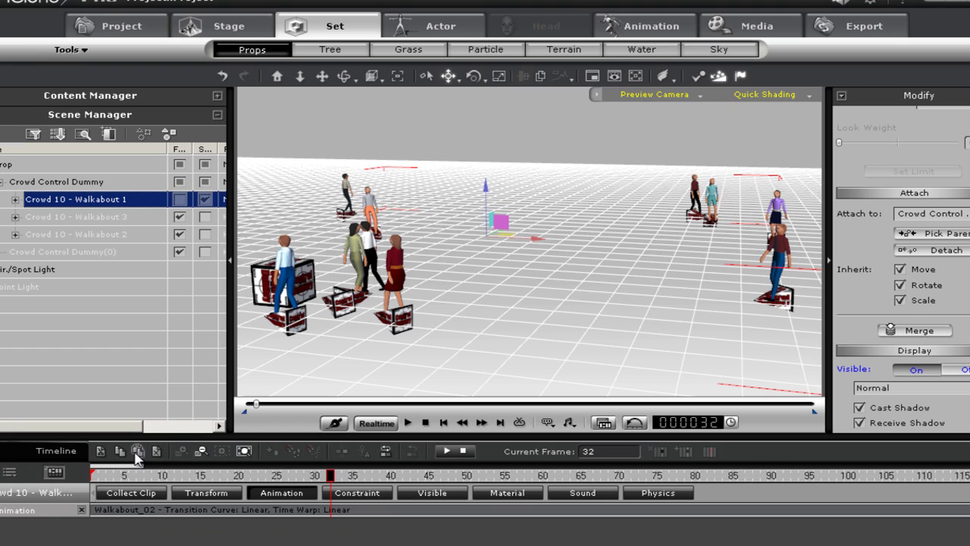
pyautogui.scroll(-5, 145, 475)
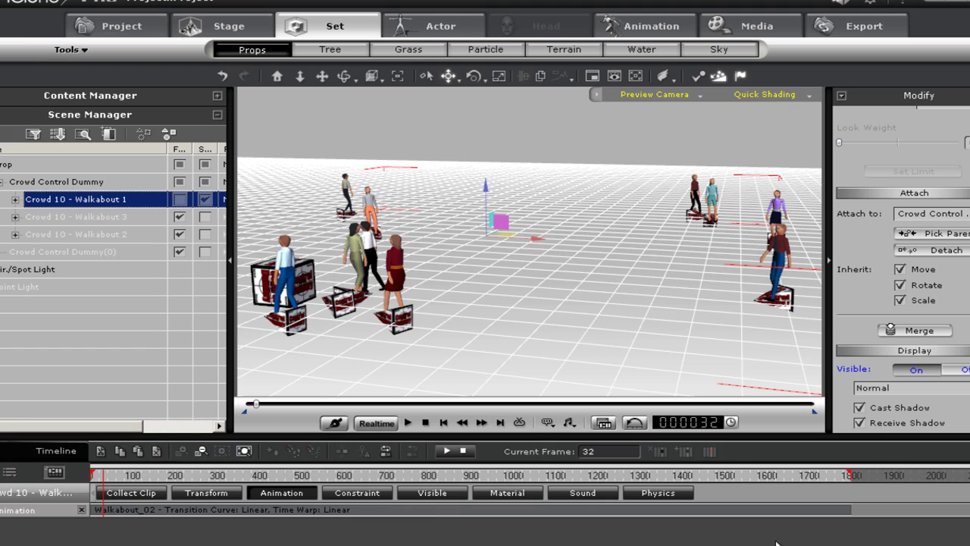
pyautogui.click(770, 515)
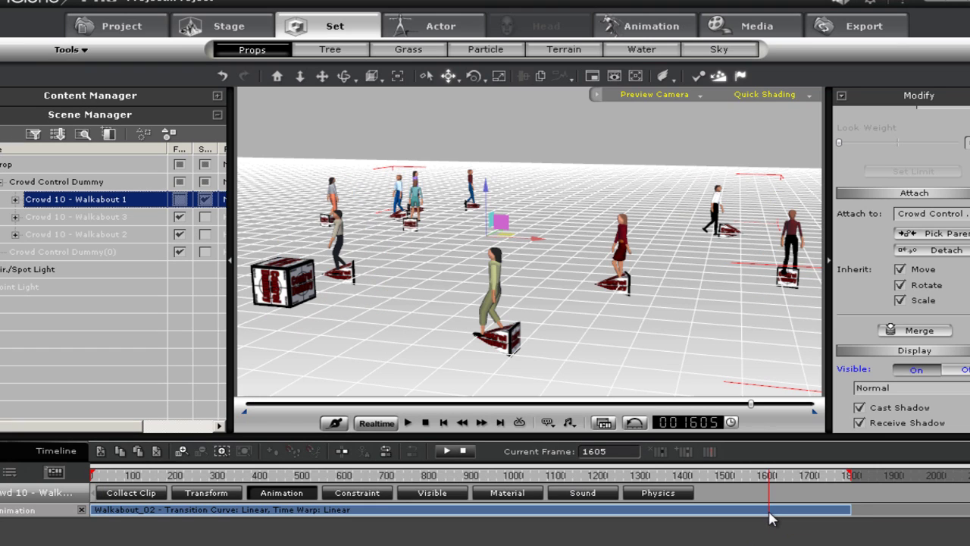
pyautogui.rightClick(770, 517)
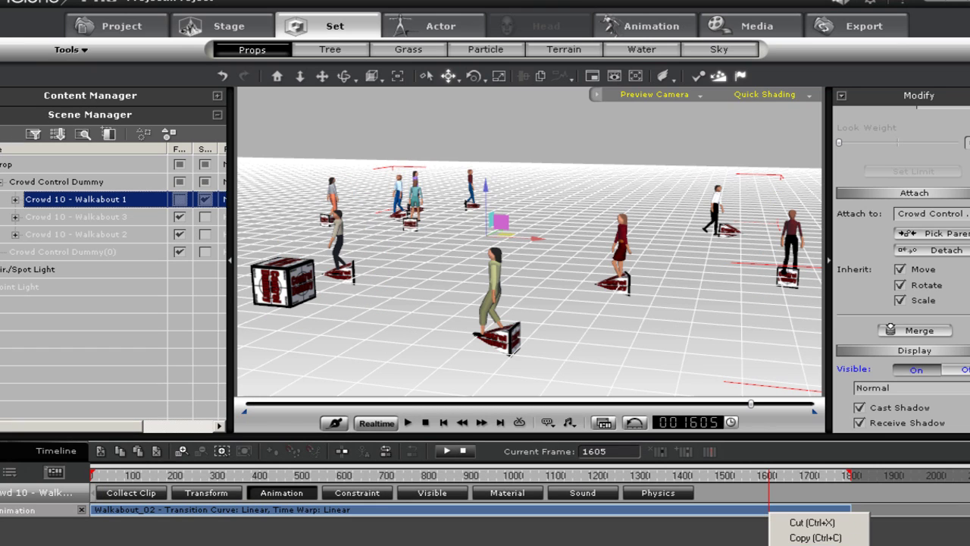
pyautogui.click(804, 544)
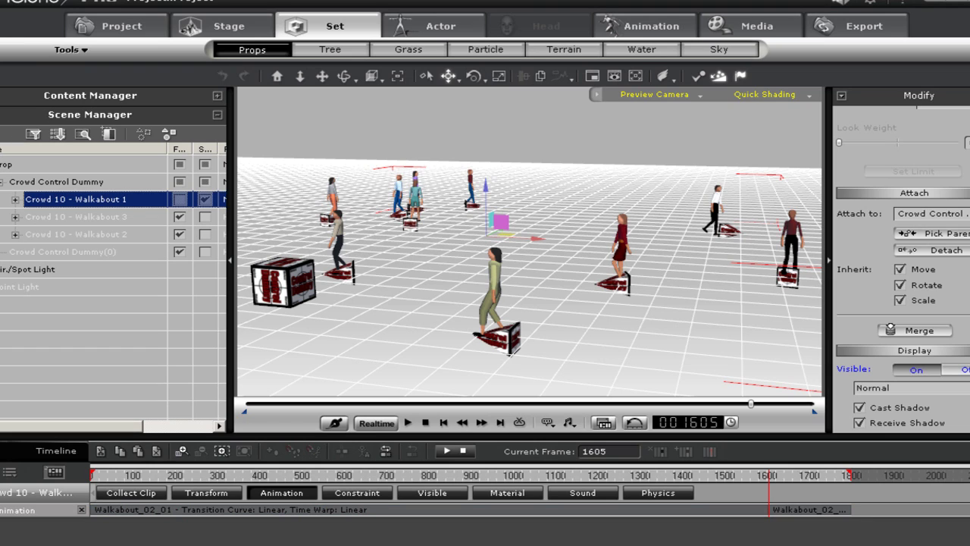
# Delete the trailing Walkabout_02_02 piece and stretch Walkabout_02_01 to about frame 1800.
pyautogui.click(785, 516)
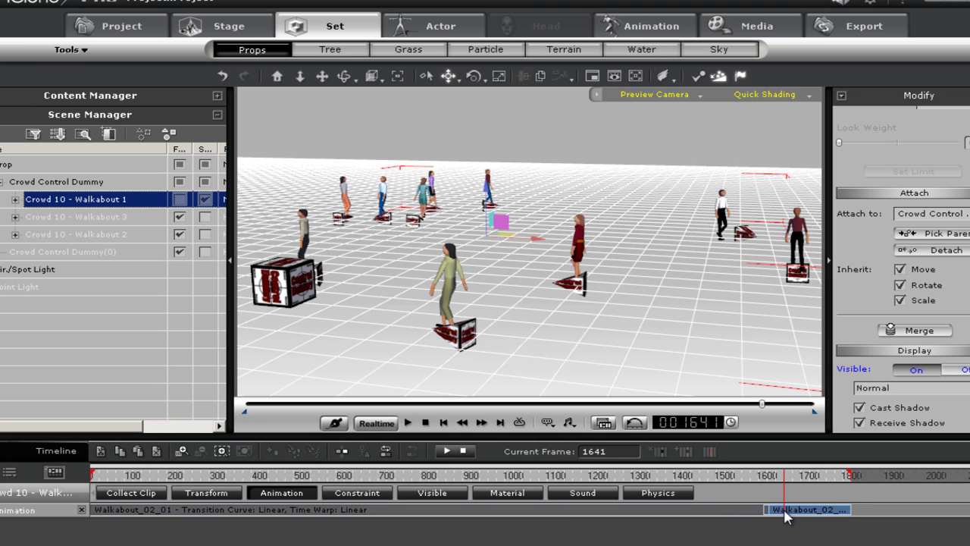
pyautogui.press('Delete')
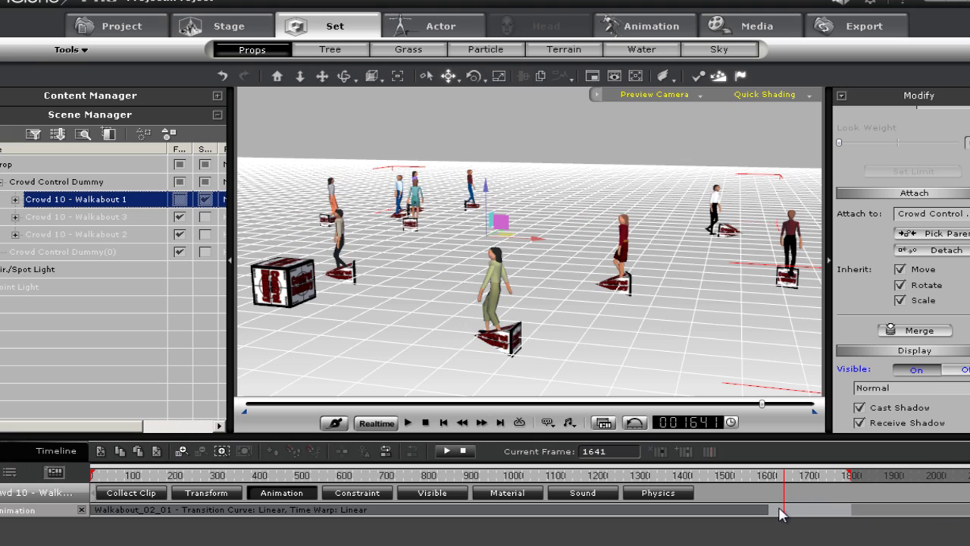
pyautogui.moveTo(777, 517); pyautogui.dragTo(854, 516)
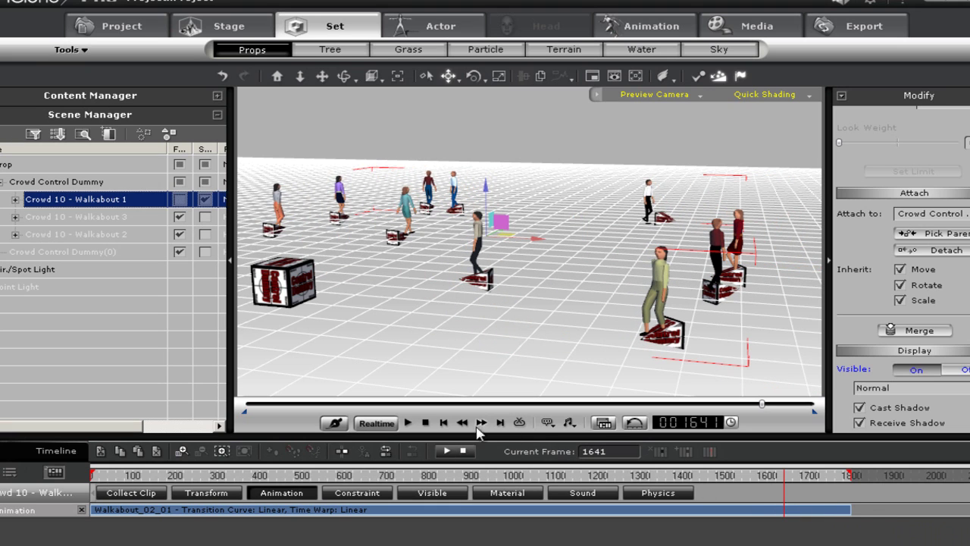
# Preview the crowd's slowed walk from the first frame.
pyautogui.click(443, 423)
pyautogui.click(408, 423)
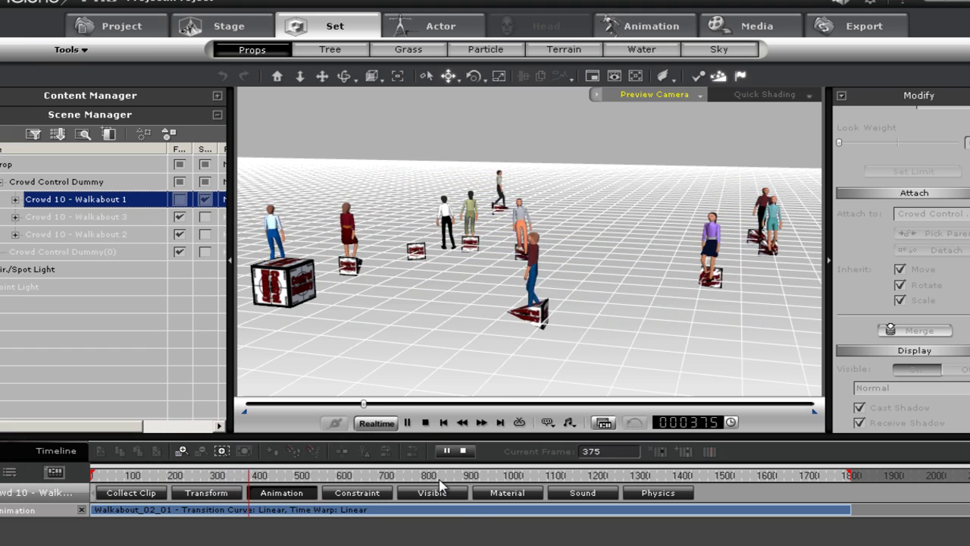
pyautogui.click(424, 423)
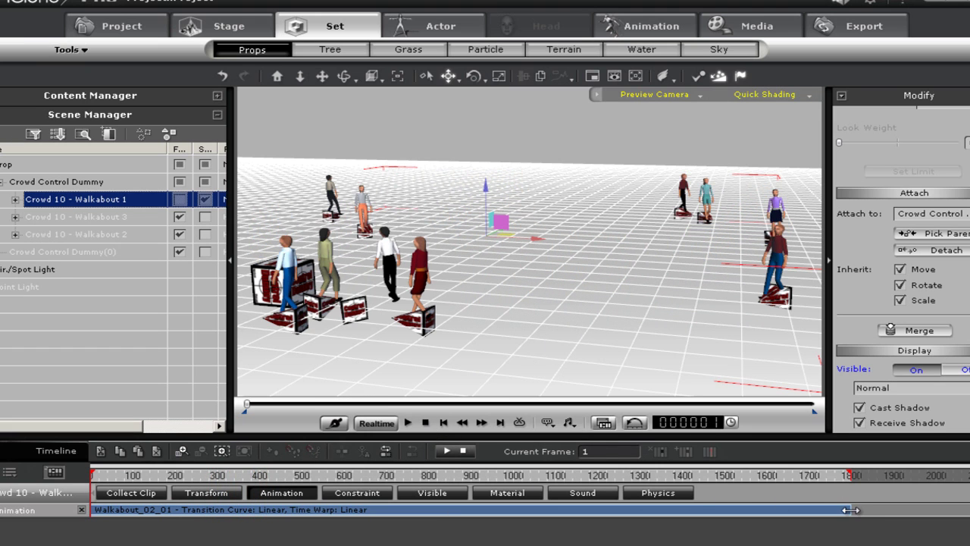
# Shorten the Walkabout clip for a faster walk and preview it from frame 1.
pyautogui.moveTo(851, 509); pyautogui.dragTo(425, 514)
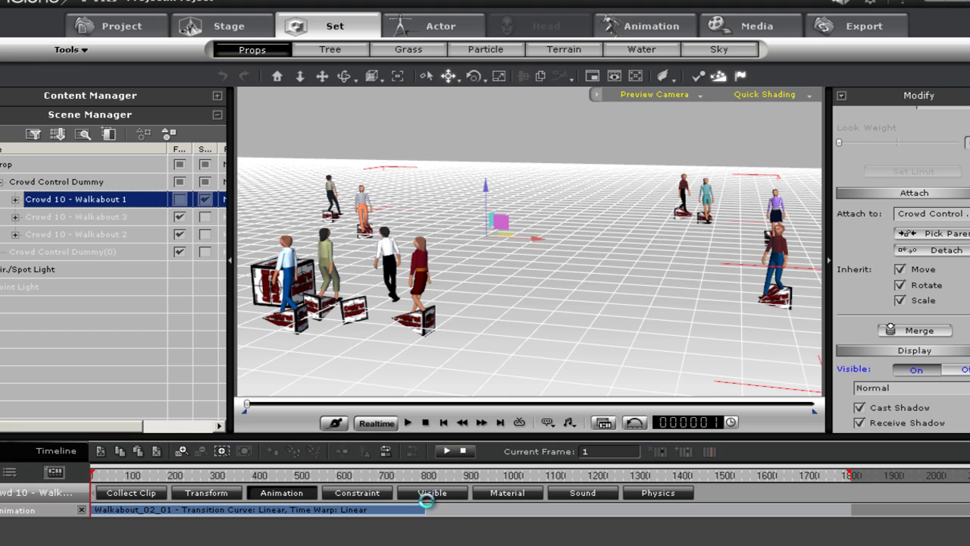
pyautogui.click(410, 423)
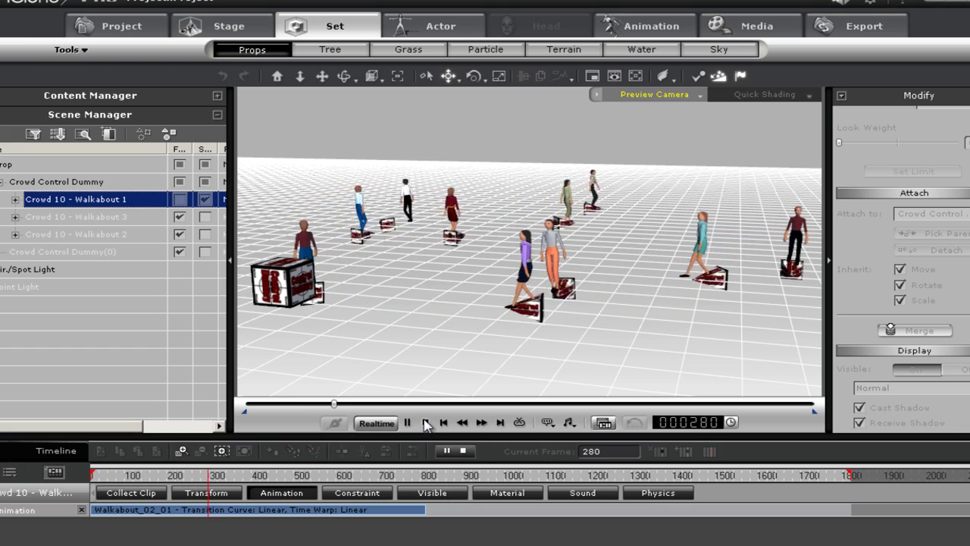
pyautogui.press('space')
pyautogui.moveTo(427, 509); pyautogui.dragTo(851, 510)
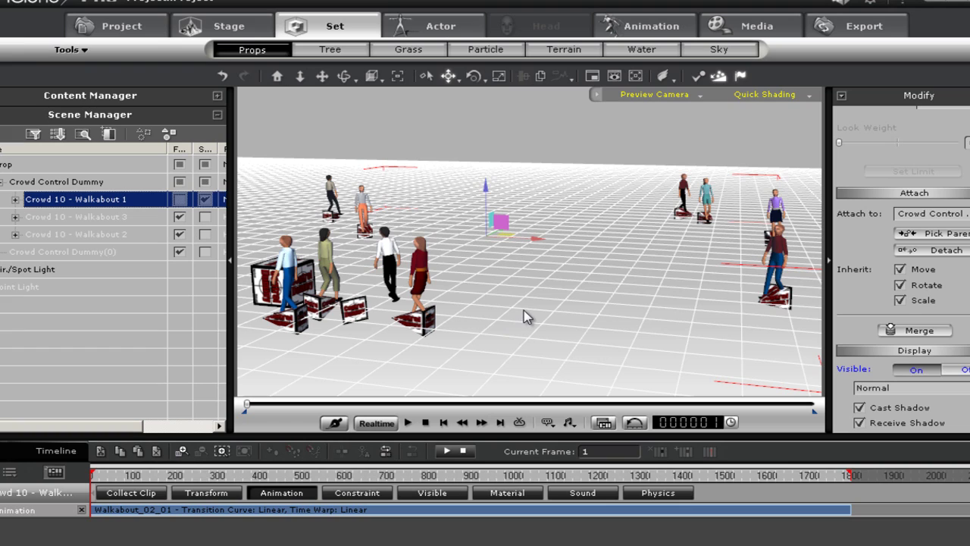
# Switch to the Select tool and select the woman in red walker.
pyautogui.click(425, 273)
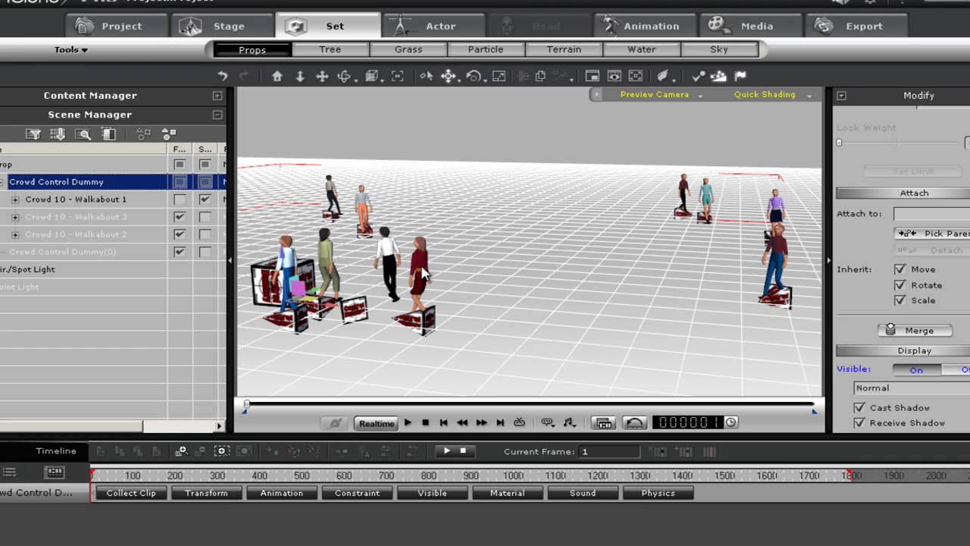
pyautogui.click(427, 77)
pyautogui.click(424, 264)
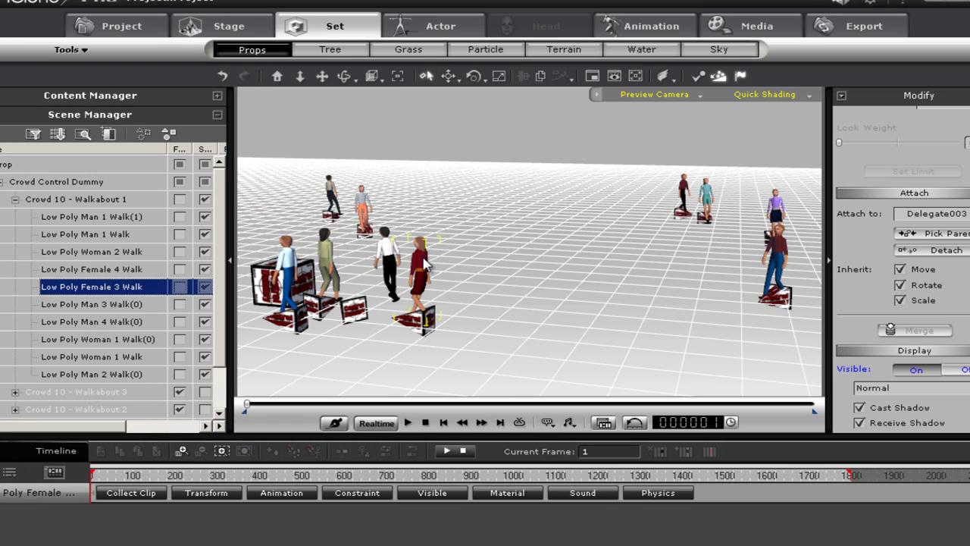
# Make the woman in red perform Walk and show her Collect Motion clip track.
pyautogui.rightClick(426, 263)
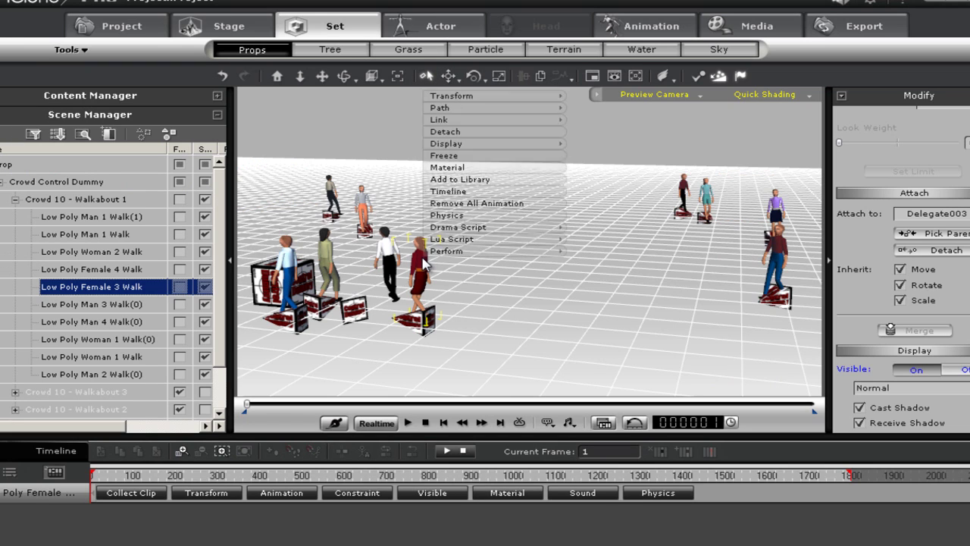
pyautogui.moveTo(449, 243)
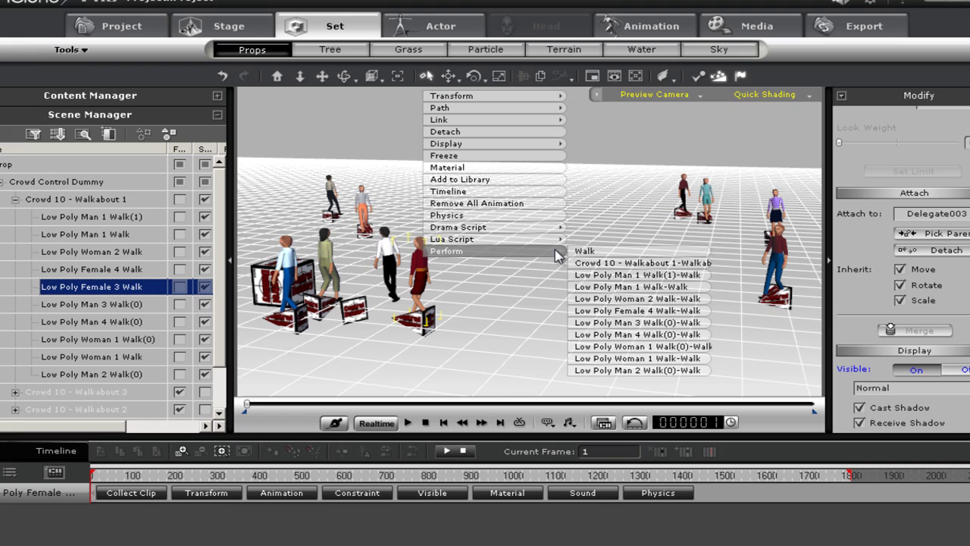
pyautogui.click(599, 252)
pyautogui.click(303, 493)
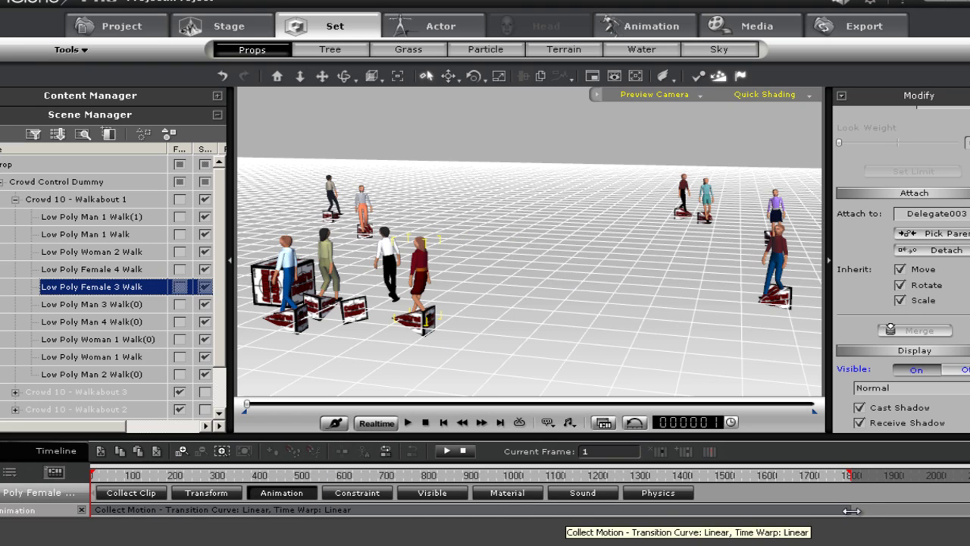
# Shorten her Collect Motion clip and preview the faster walk.
pyautogui.moveTo(853, 511); pyautogui.dragTo(568, 511)
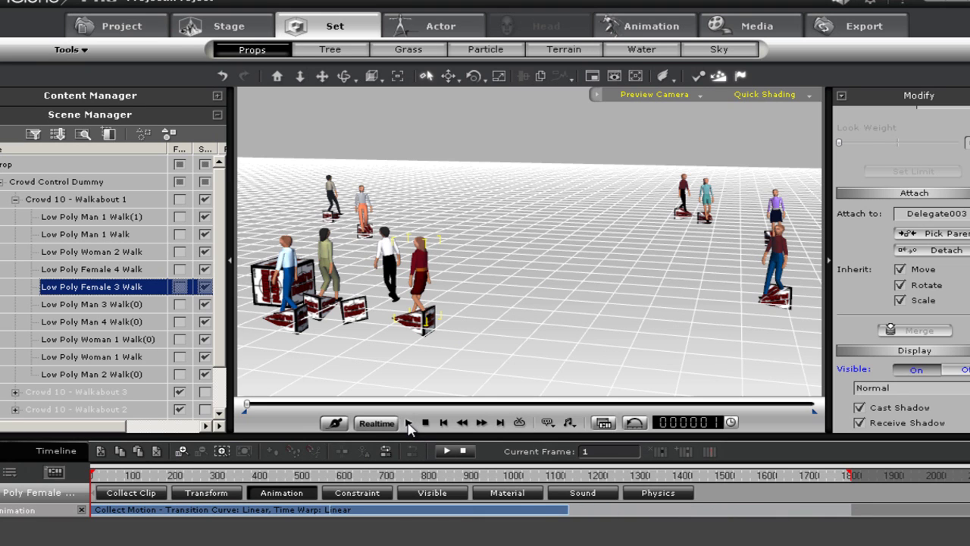
pyautogui.click(408, 424)
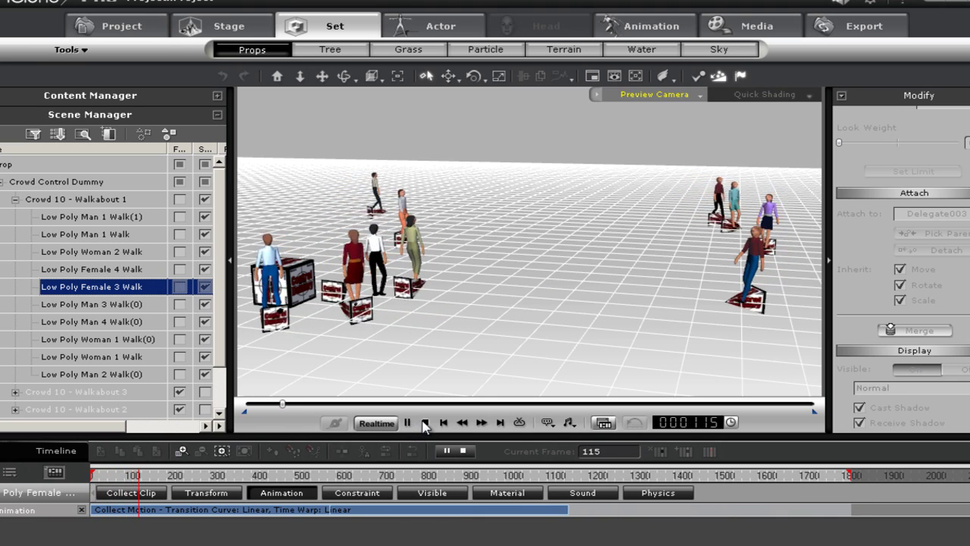
pyautogui.click(425, 424)
# Stretch the clip back to full length and preview the walk at normal speed.
pyautogui.moveTo(568, 511); pyautogui.dragTo(914, 528)
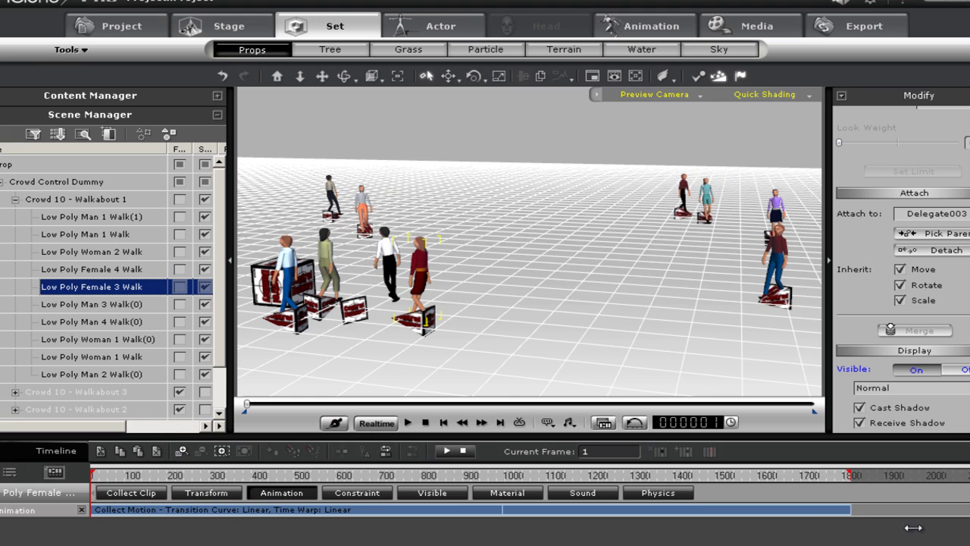
pyautogui.click(444, 453)
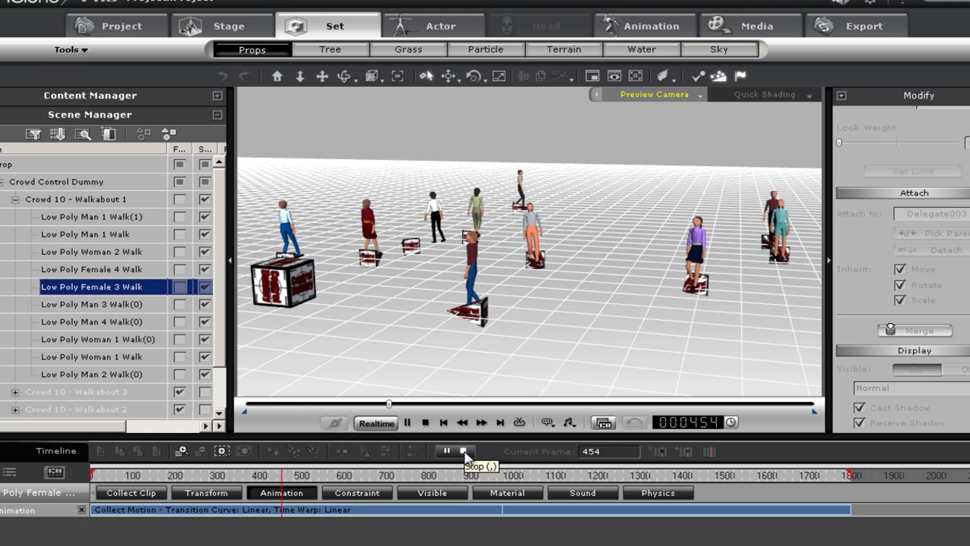
pyautogui.click(463, 451)
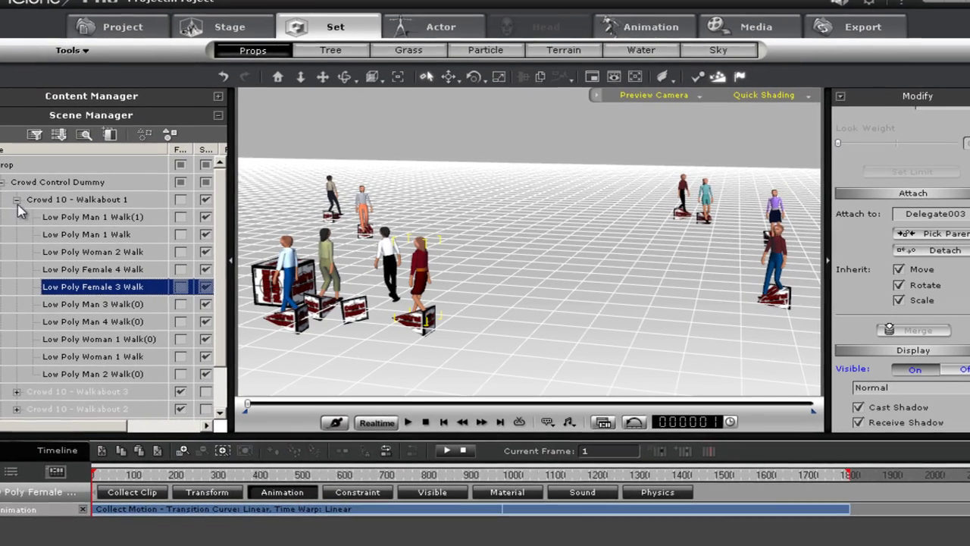
# Delete Crowd 10 - Walkabout 1's Walkabout_02_01 motion clip from the timeline.
pyautogui.click(40, 204)
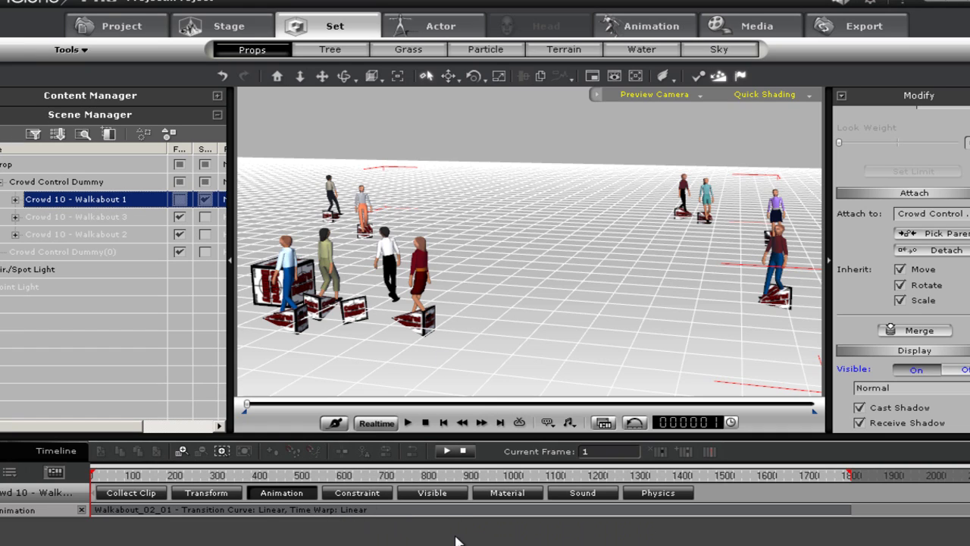
pyautogui.click(388, 516)
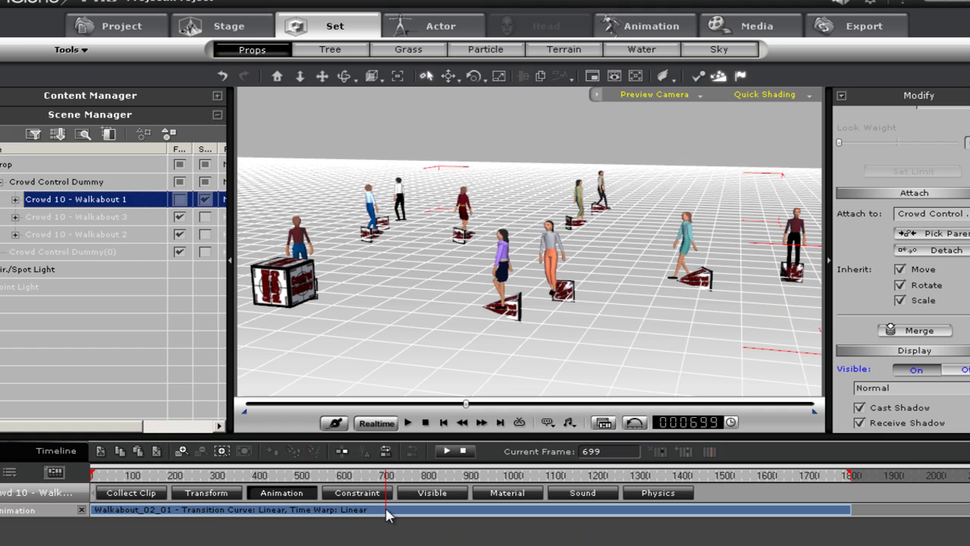
pyautogui.press('Delete')
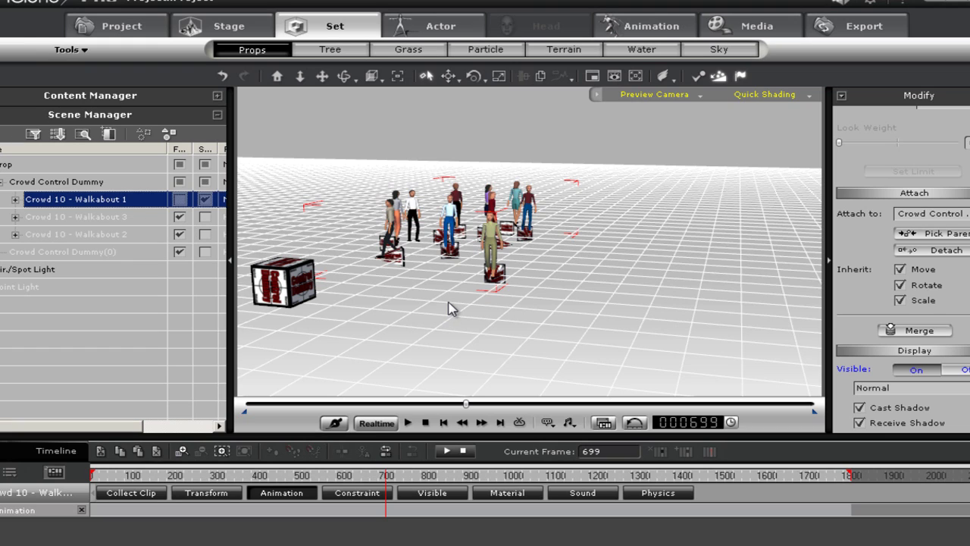
# Make Crowd 10 - Walkabout 1 perform the Walkabout motion and let it play to frame 1800.
pyautogui.rightClick(472, 249)
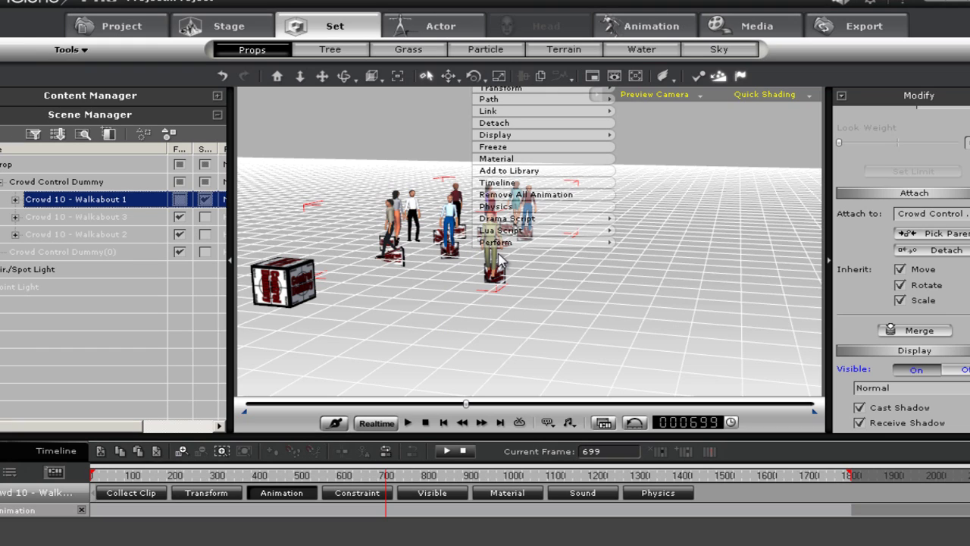
pyautogui.moveTo(496, 243)
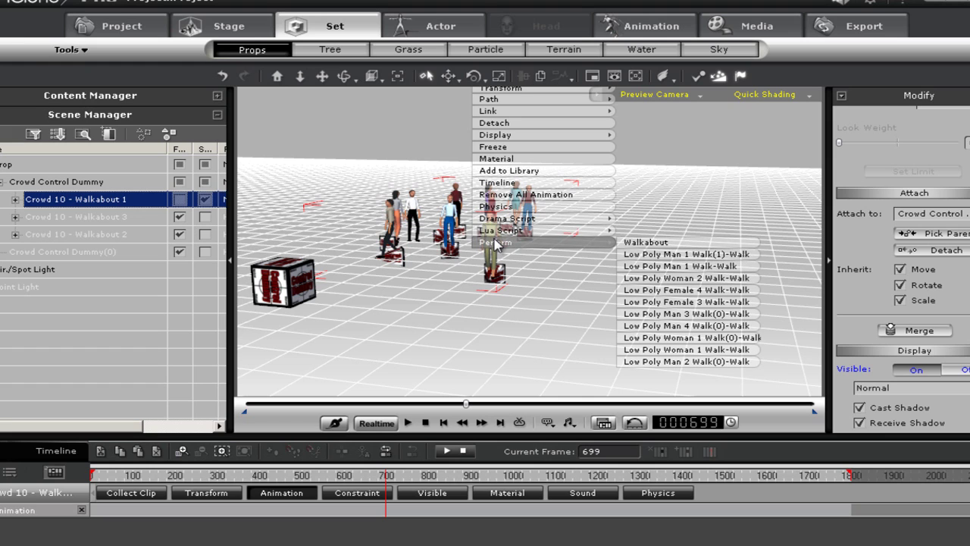
pyautogui.click(649, 242)
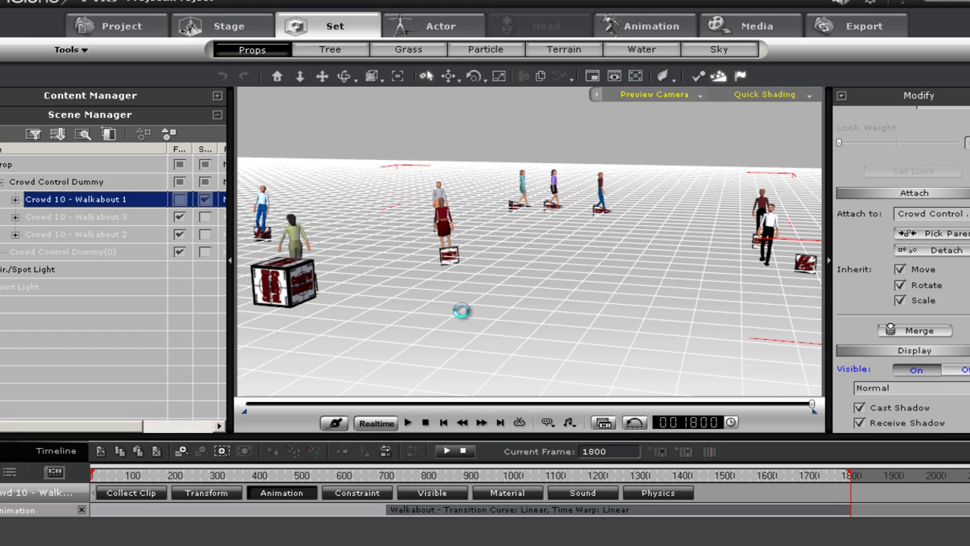
# Break the Walkabout clip at about frame 843 and delete the Walkabout_02 part.
pyautogui.click(479, 513)
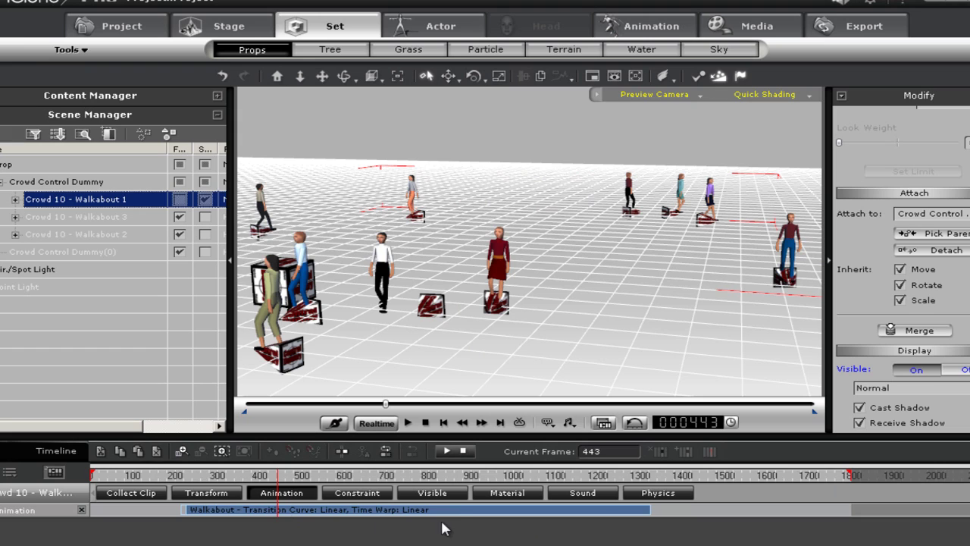
pyautogui.click(447, 513)
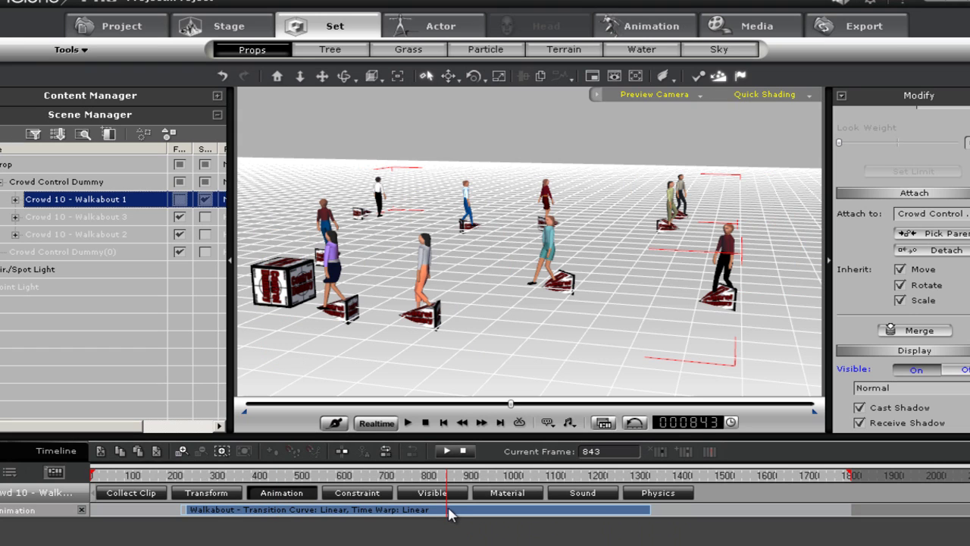
pyautogui.rightClick(452, 515)
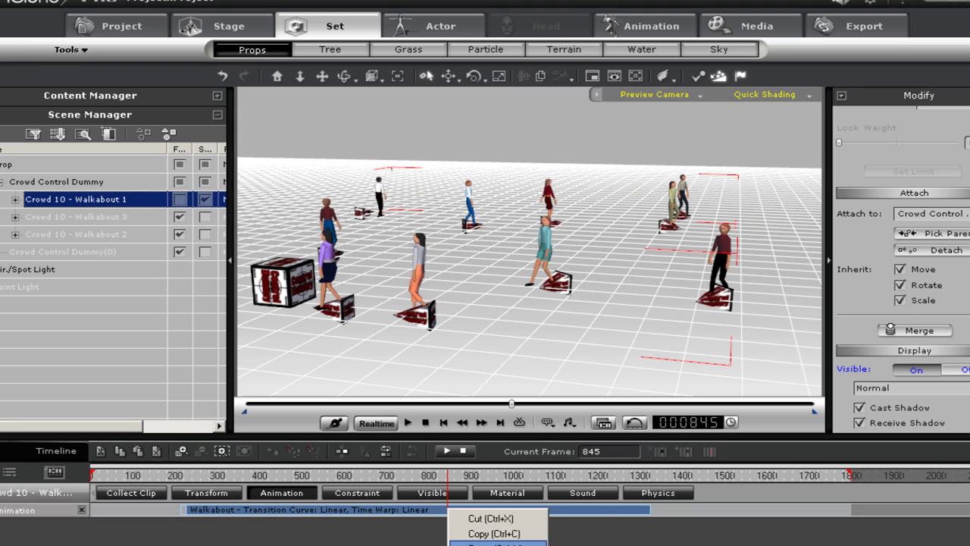
pyautogui.click(487, 511)
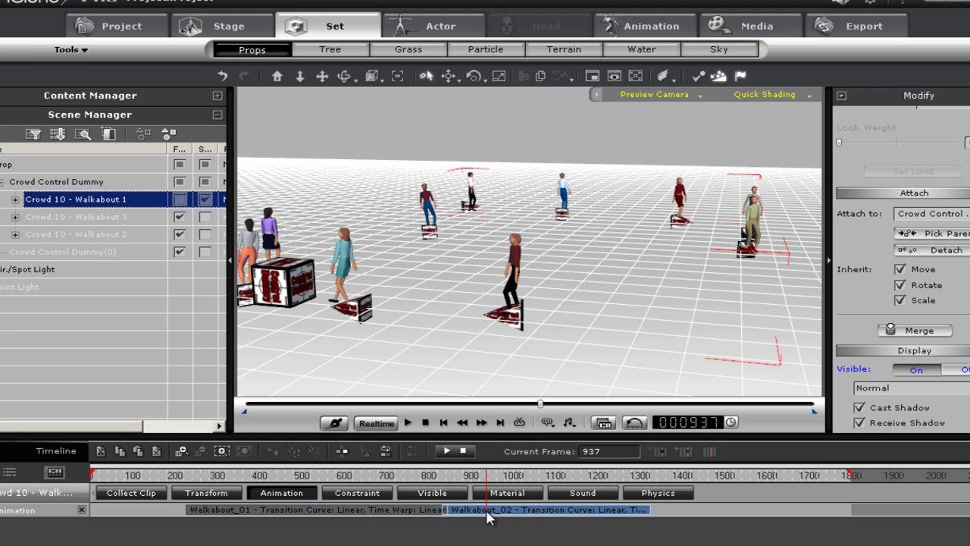
pyautogui.press('Delete')
# Stretch Walkabout_01 to about frame 1800 and preview the slower crowd walk.
pyautogui.moveTo(460, 510); pyautogui.dragTo(858, 495)
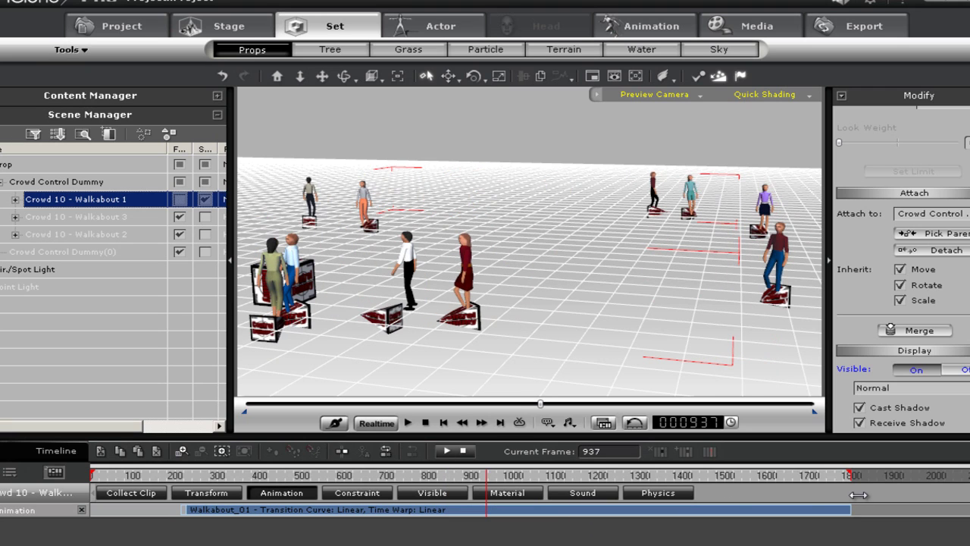
pyautogui.click(260, 513)
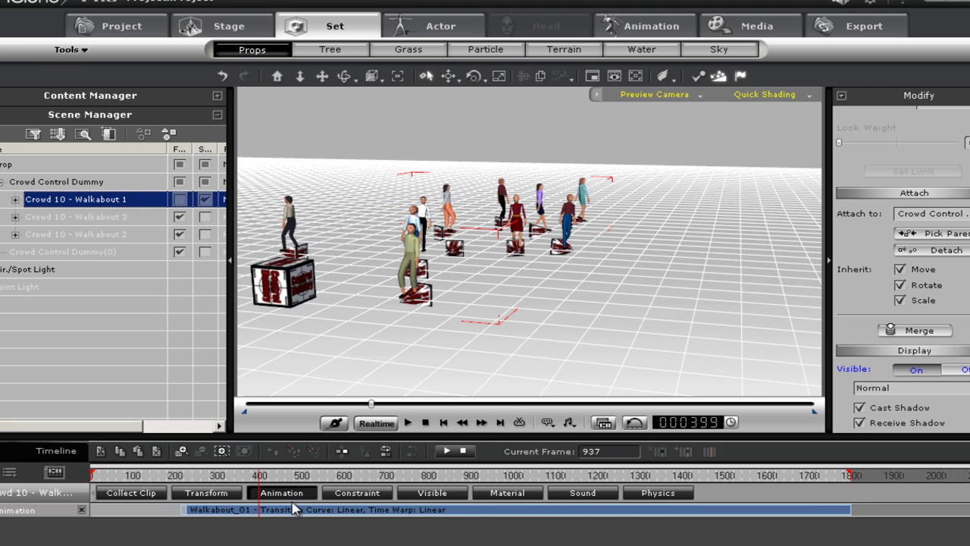
pyautogui.click(408, 423)
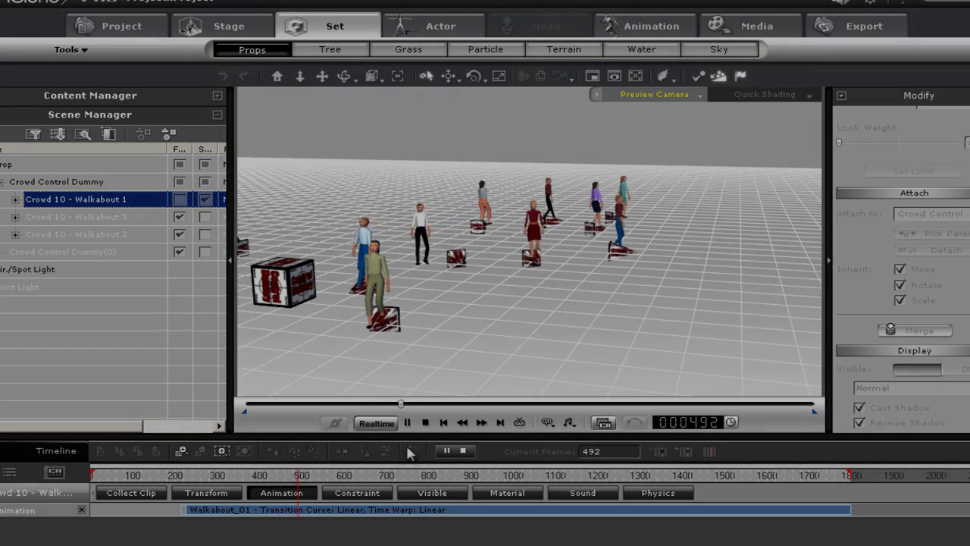